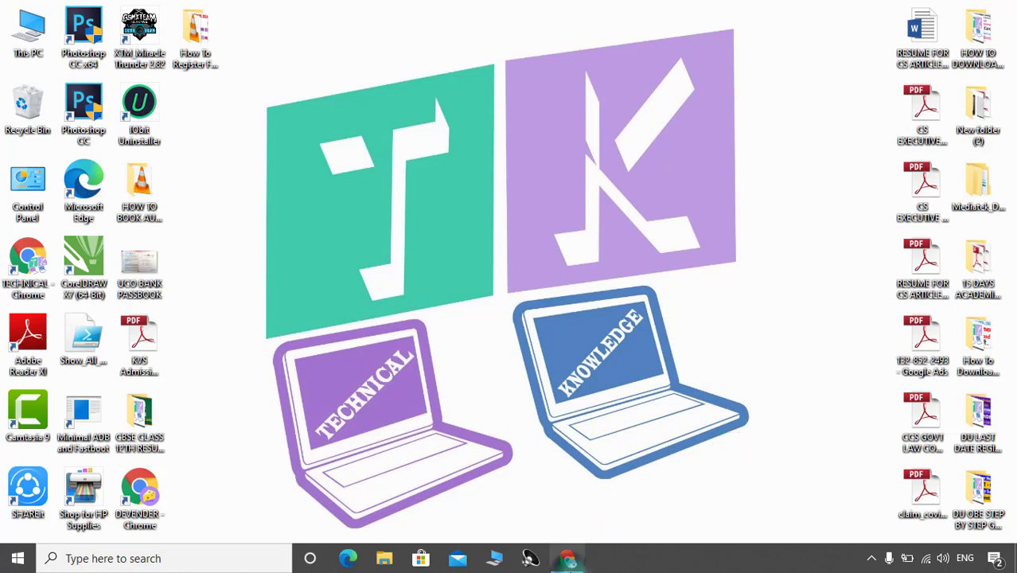
# - Restore the Chrome window showing the KVS website from the taskbar
pyautogui.click(568, 559)
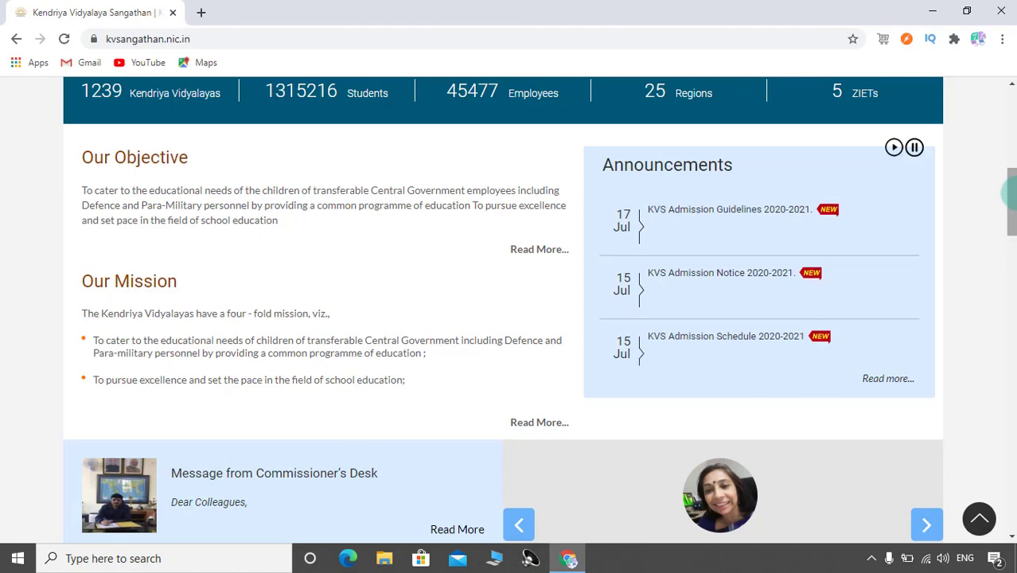
# - Find the 'KVS Admission Notice 2020-2021' announcement and open its PDF in a new tab
pyautogui.scroll(7, 1009, 230)
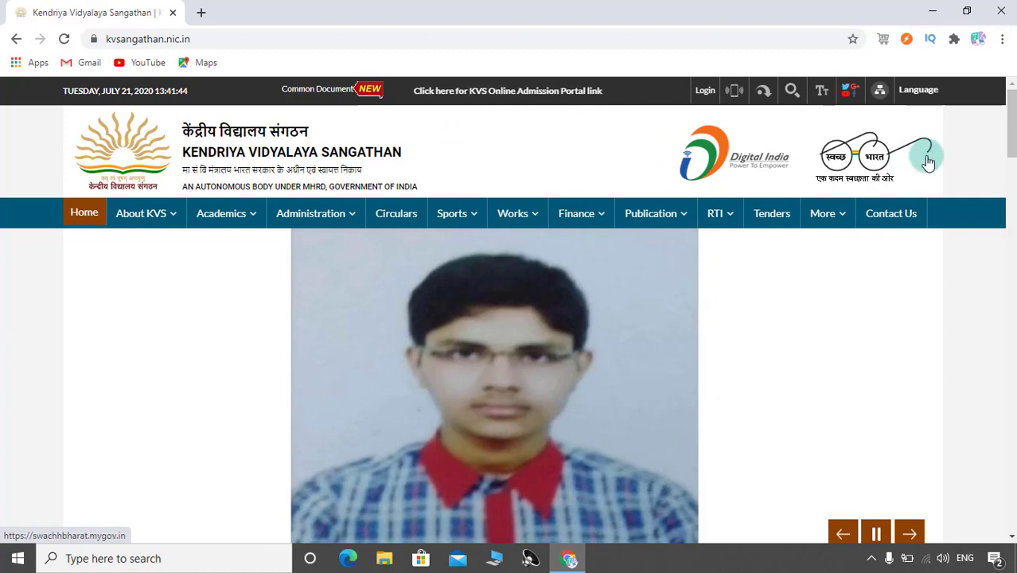
pyautogui.moveTo(1009, 135); pyautogui.dragTo(1008, 214)
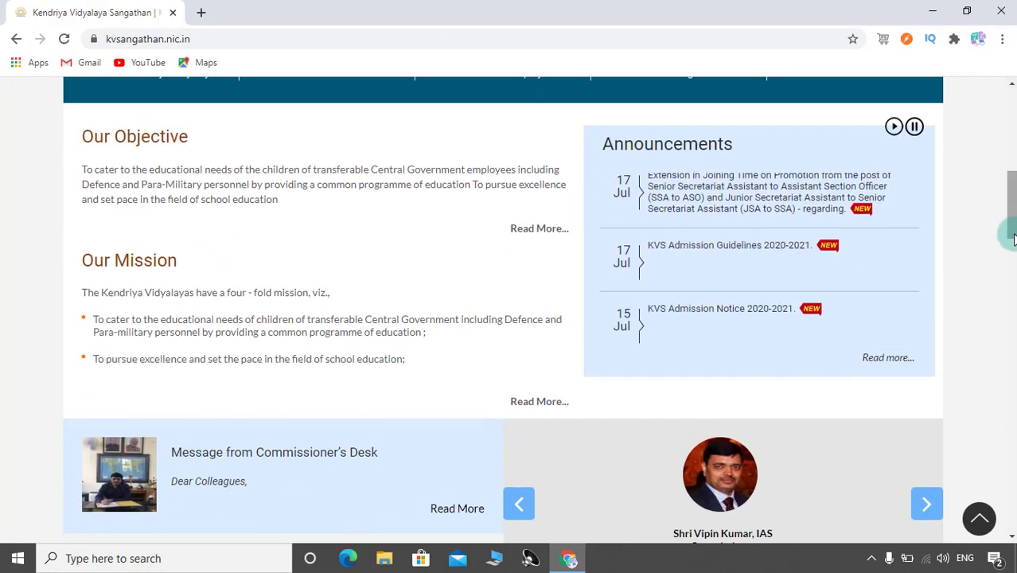
pyautogui.click(754, 296)
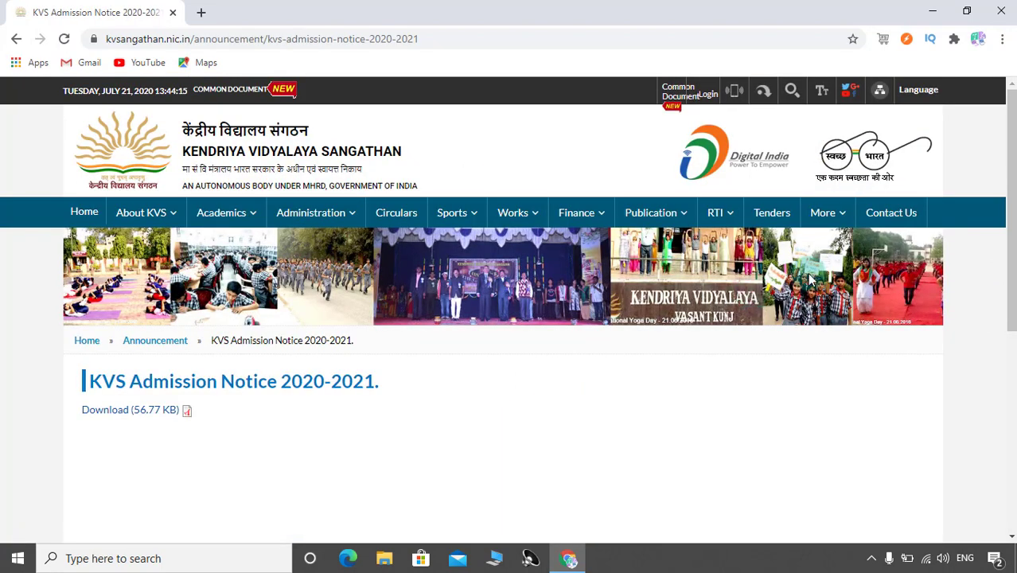
pyautogui.click(133, 411)
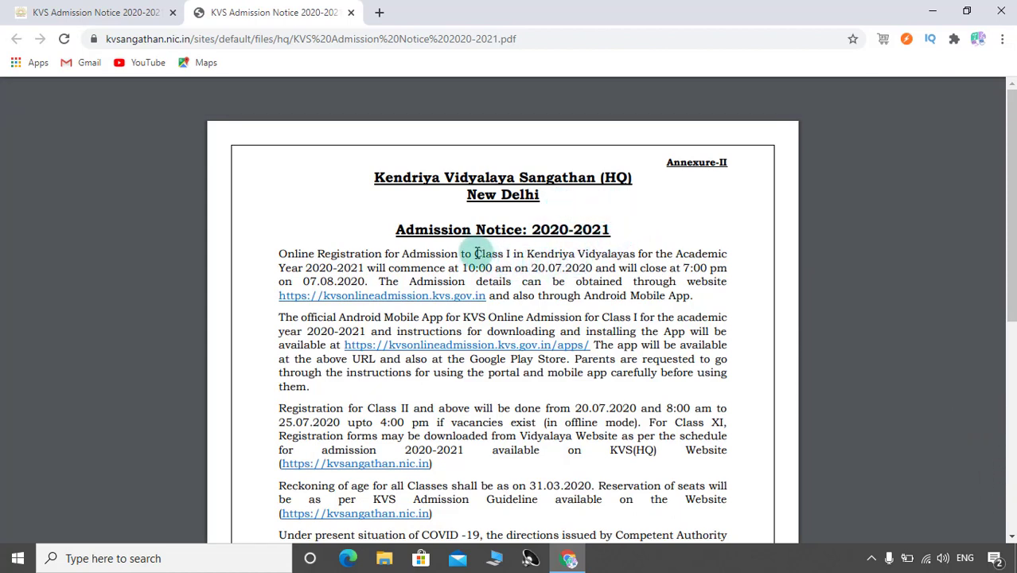
pyautogui.moveTo(475, 253); pyautogui.dragTo(524, 255)
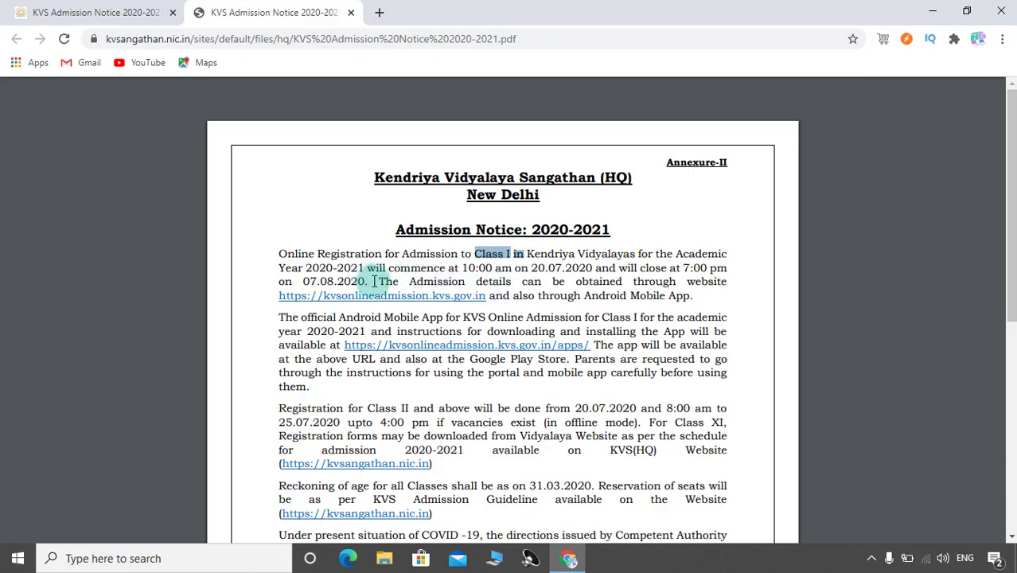
pyautogui.click(374, 281)
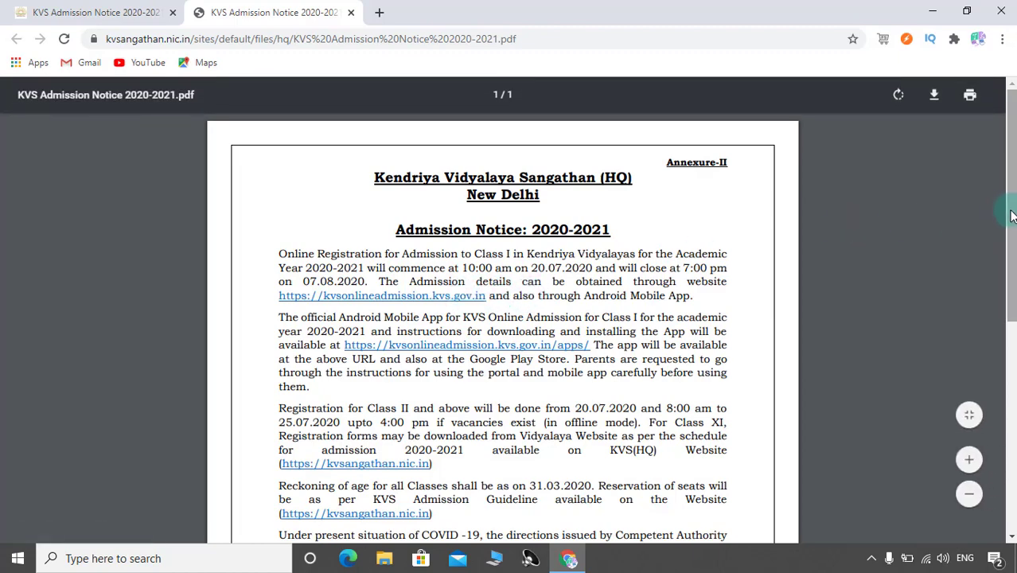
pyautogui.moveTo(1008, 208); pyautogui.dragTo(999, 254)
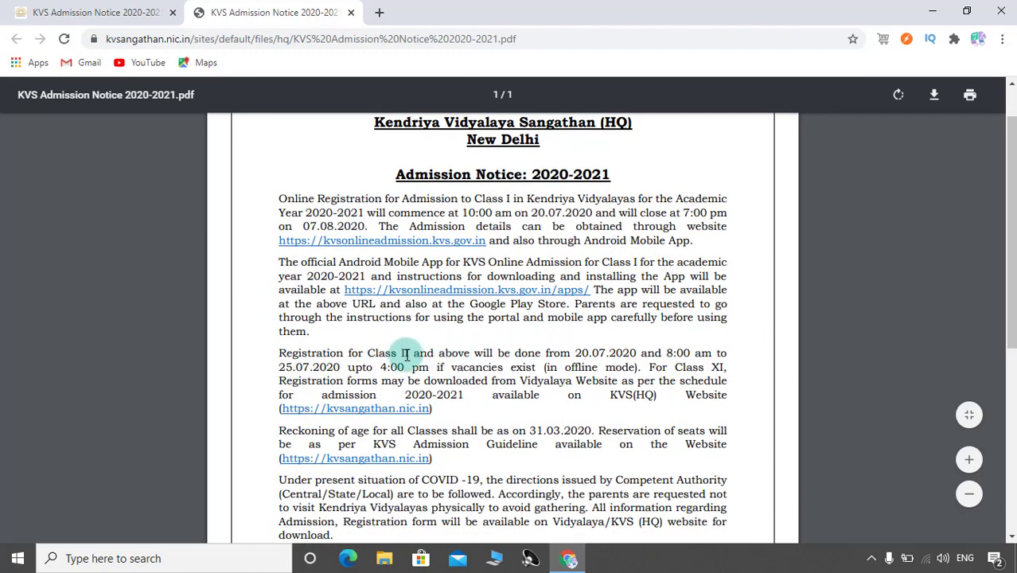
pyautogui.moveTo(401, 352); pyautogui.dragTo(436, 354)
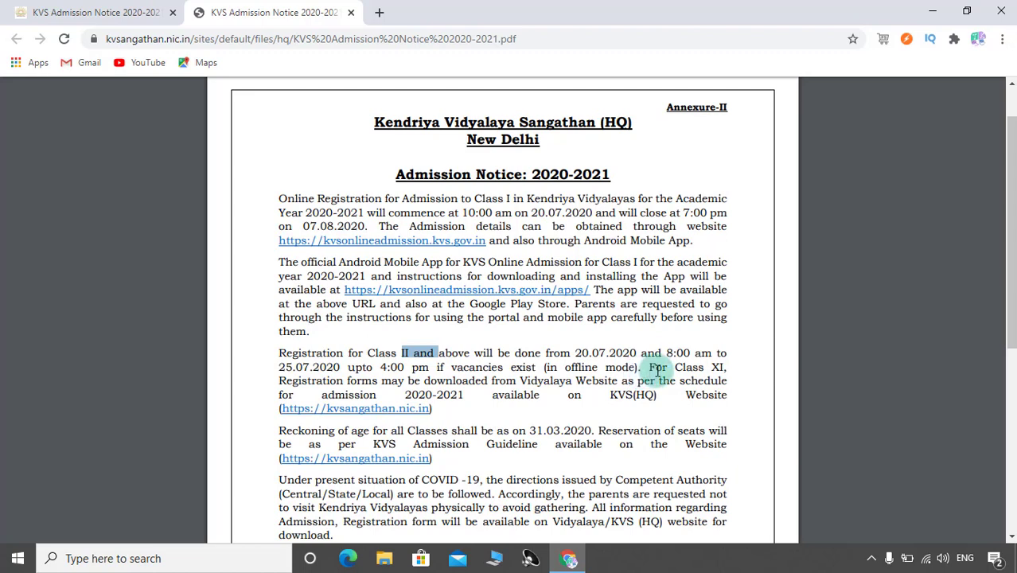
pyautogui.moveTo(648, 368); pyautogui.dragTo(724, 377)
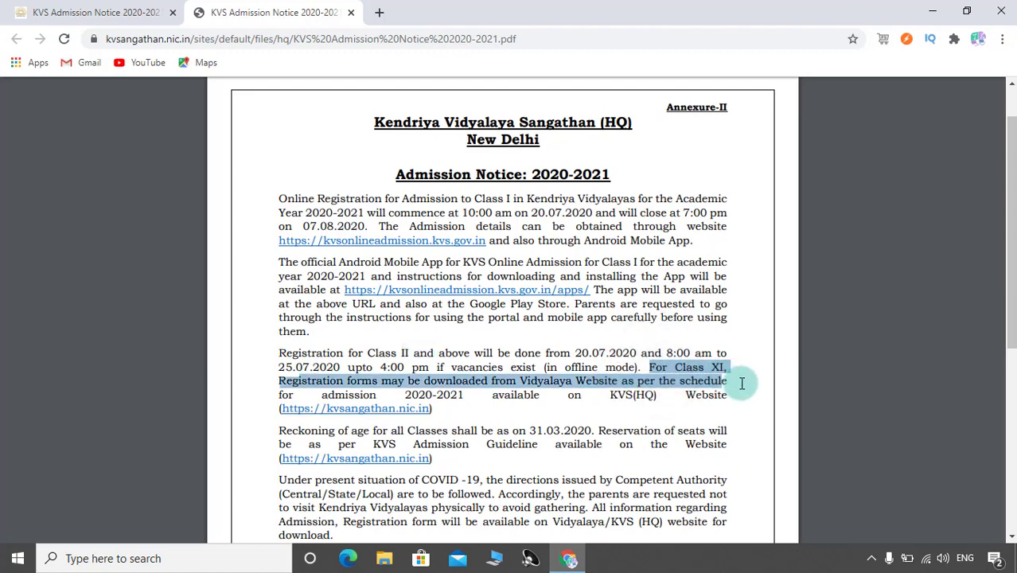
pyautogui.click(738, 380)
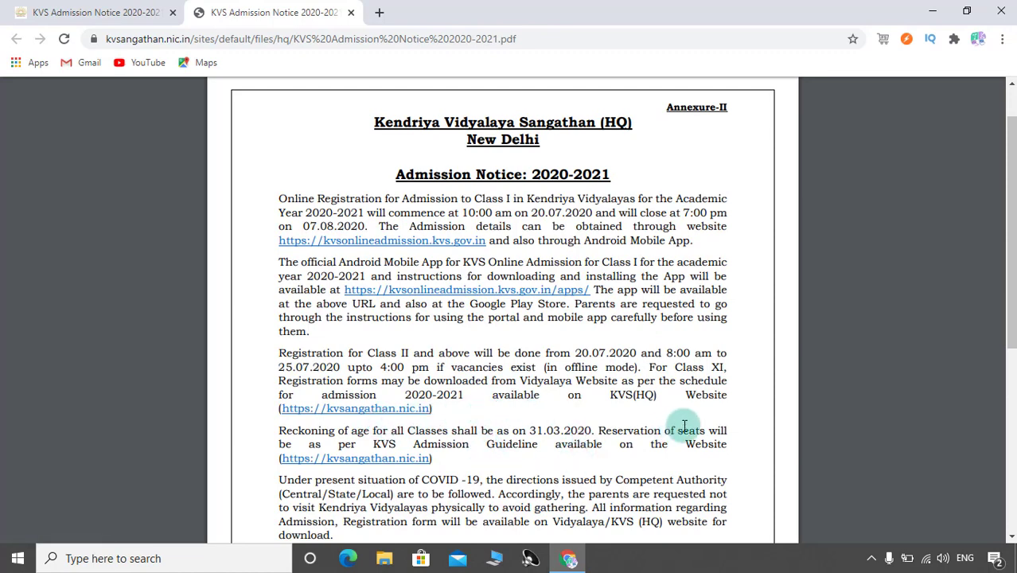
pyautogui.scroll(-3, 1009, 245)
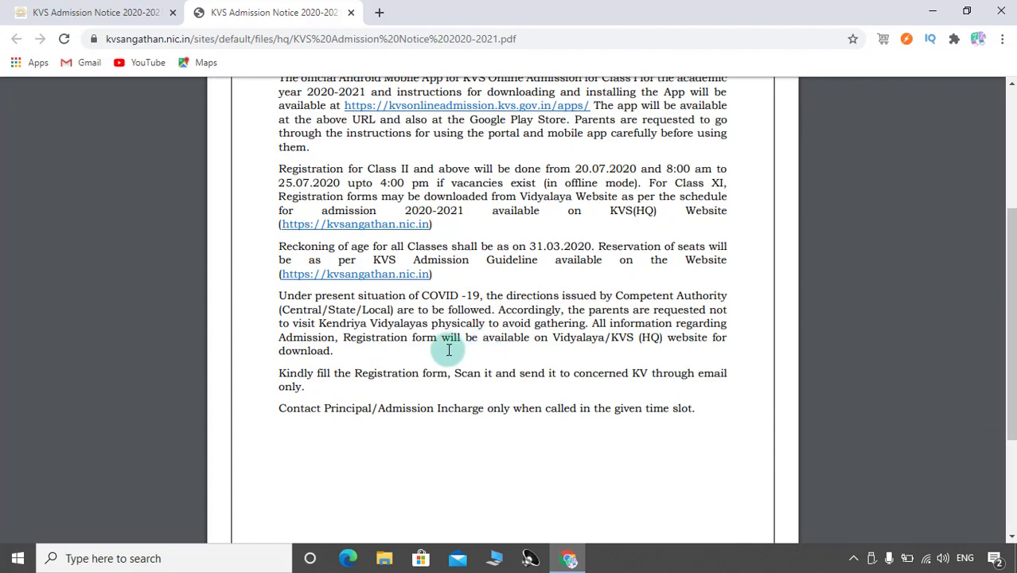
pyautogui.moveTo(332, 351); pyautogui.dragTo(278, 295)
pyautogui.click(345, 346)
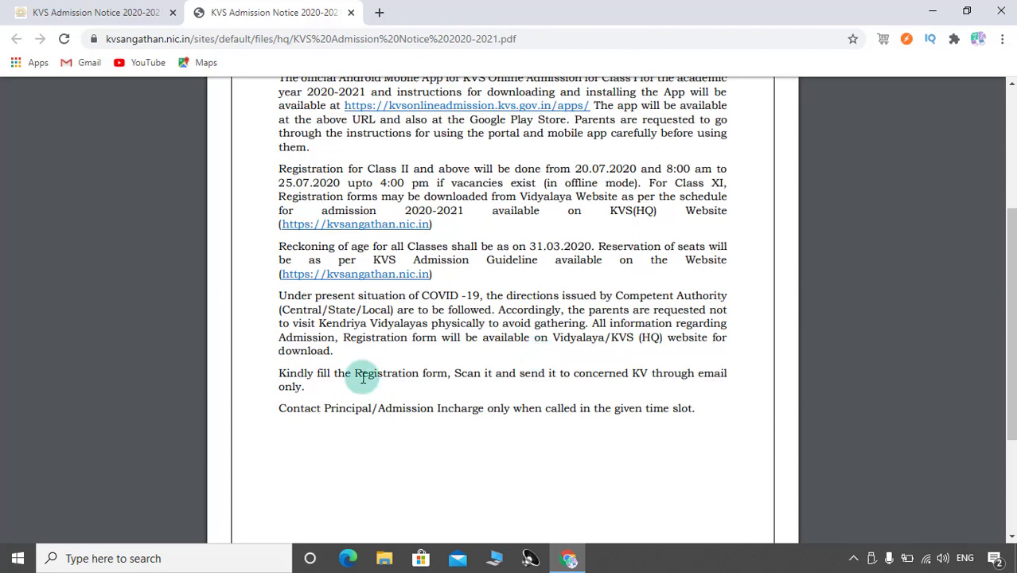
pyautogui.moveTo(273, 371); pyautogui.dragTo(434, 381)
pyautogui.click(436, 382)
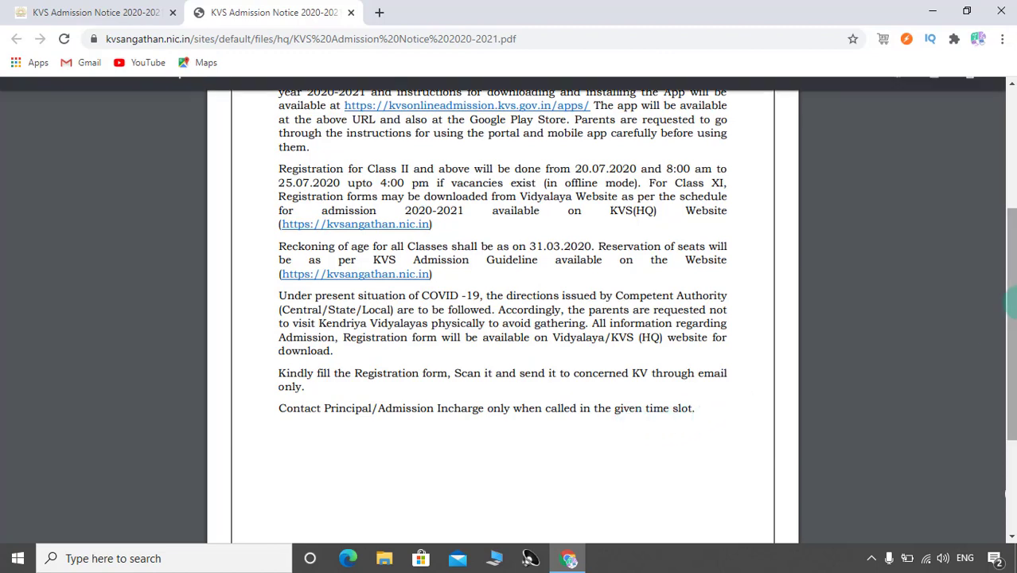
pyautogui.scroll(-4, 1006, 398)
pyautogui.scroll(9, 1007, 390)
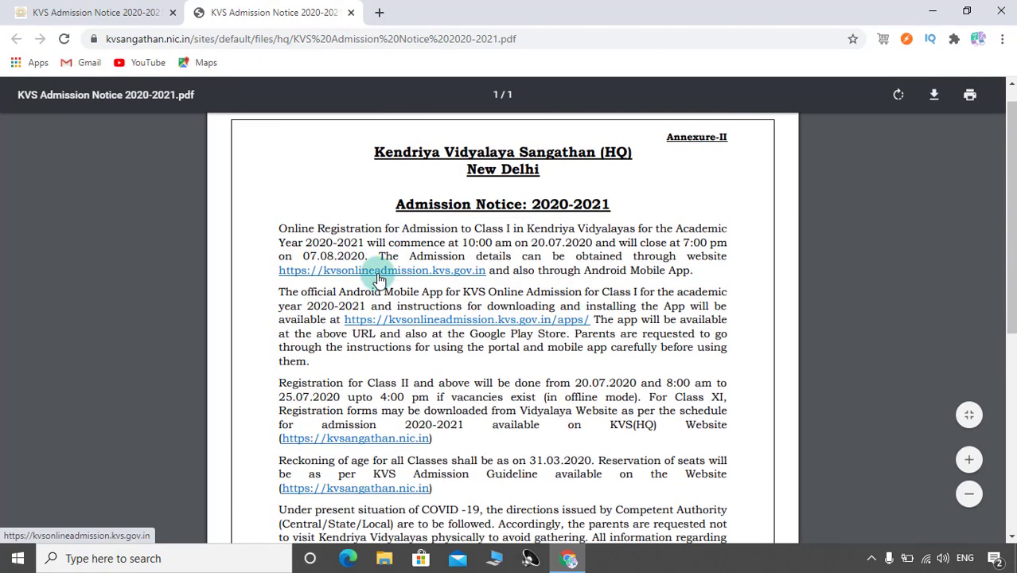
# - Follow the kvsonlineadmission.kvs.gov.in link and review the General Instructions and documents list
pyautogui.click(376, 271)
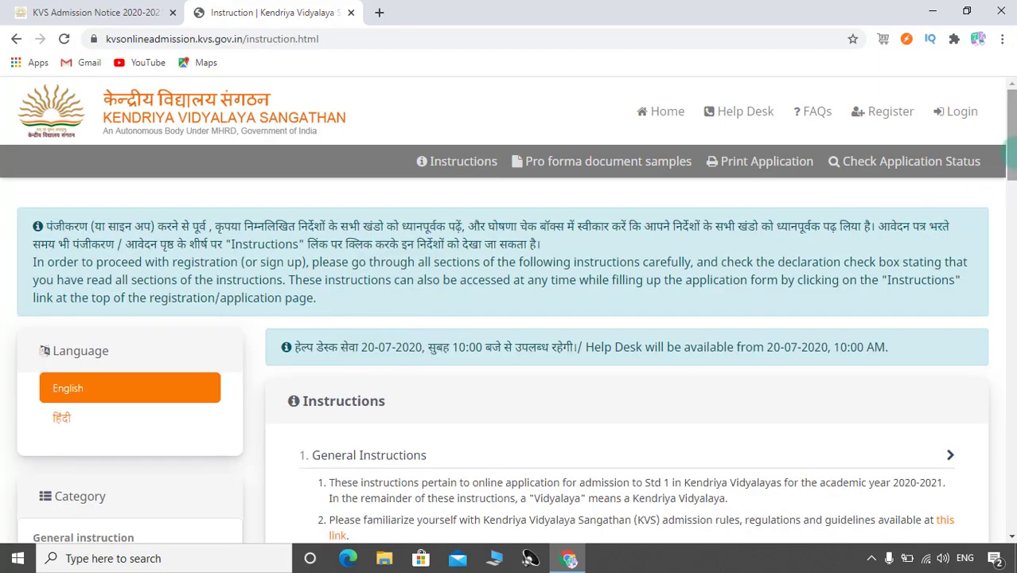
pyautogui.moveTo(1009, 147); pyautogui.dragTo(1008, 212)
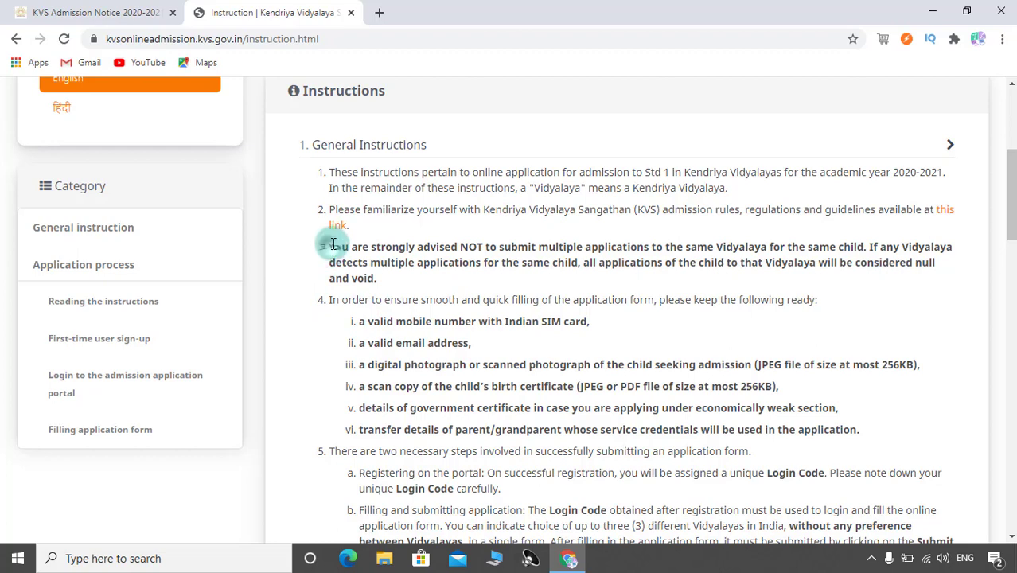
pyautogui.moveTo(330, 246); pyautogui.dragTo(379, 280)
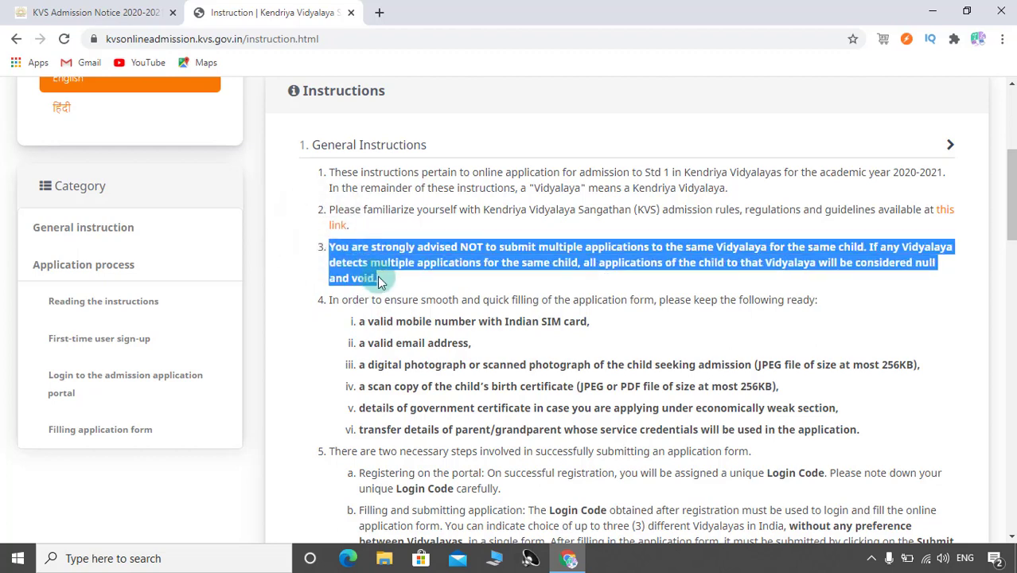
pyautogui.click(391, 284)
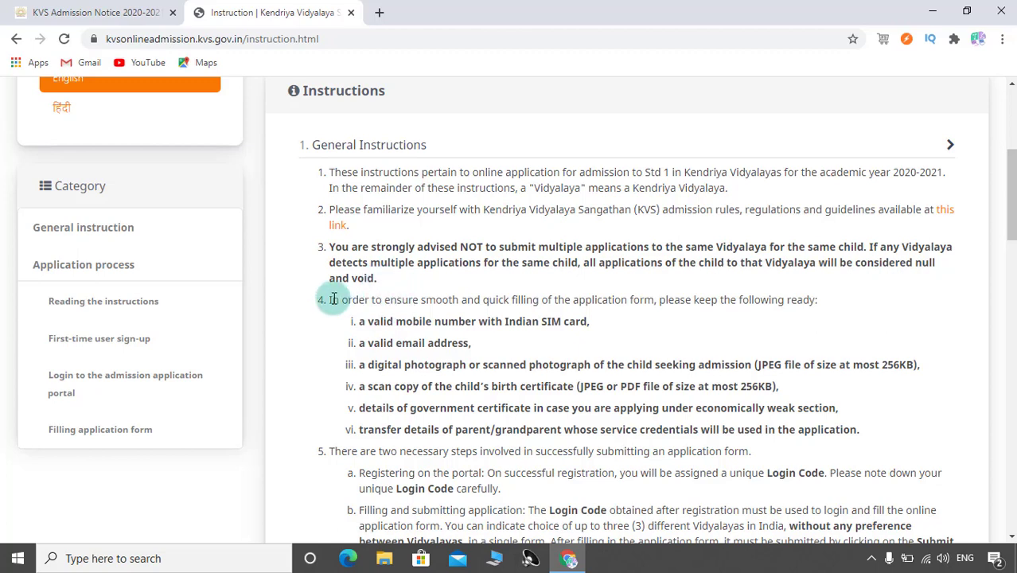
pyautogui.moveTo(329, 301); pyautogui.dragTo(495, 430)
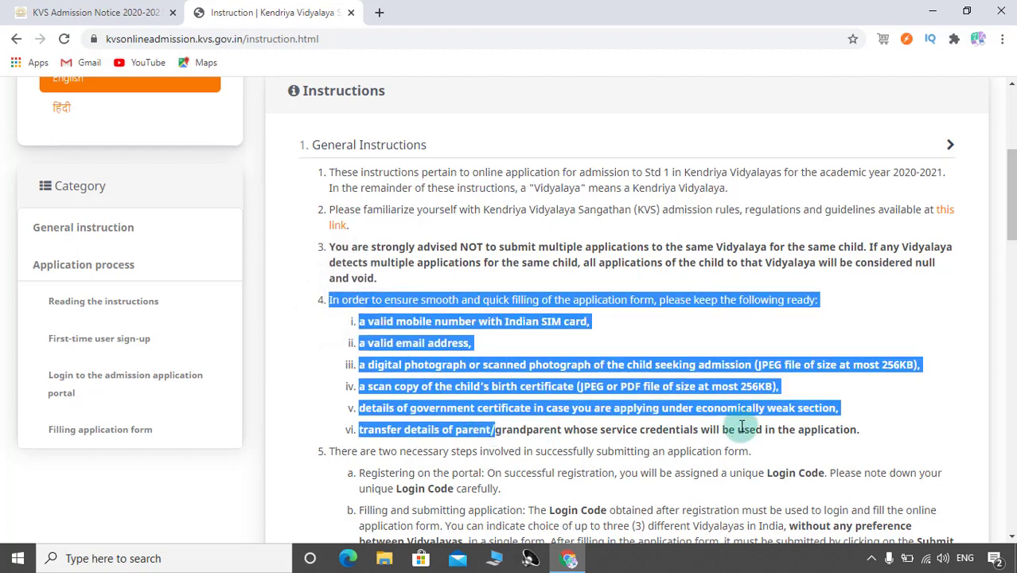
pyautogui.click(856, 430)
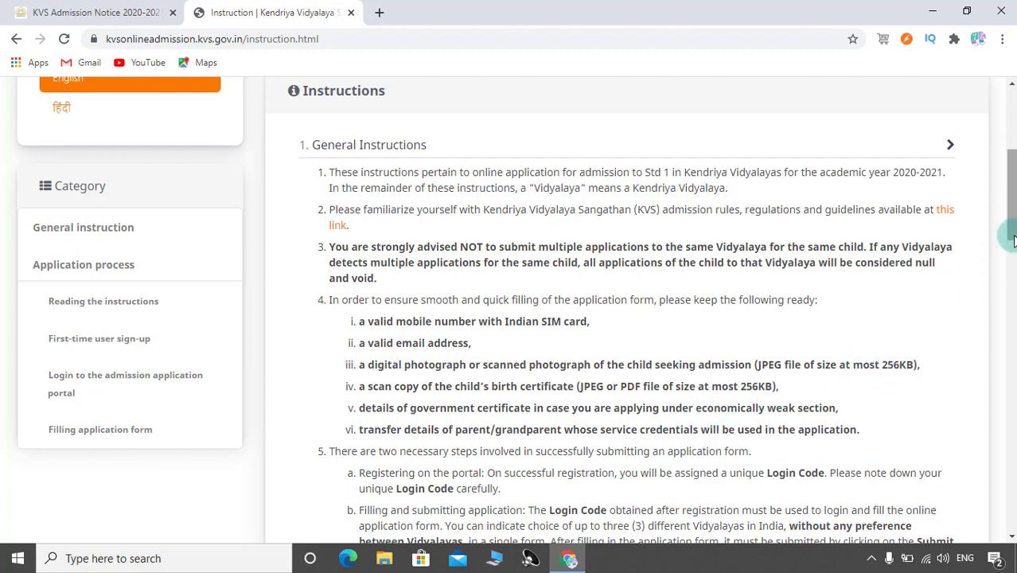
# - Scroll to the end of the instructions, tick the declaration and proceed to New Registration
pyautogui.scroll(-2, 1012, 231)
pyautogui.moveTo(1012, 231); pyautogui.dragTo(1009, 260)
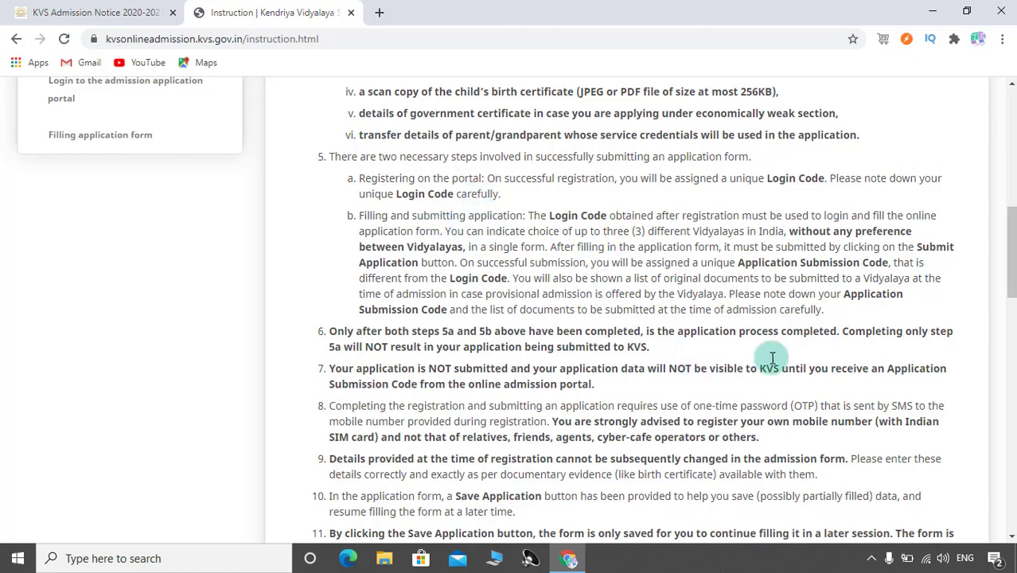
pyautogui.moveTo(1011, 269); pyautogui.dragTo(1011, 347)
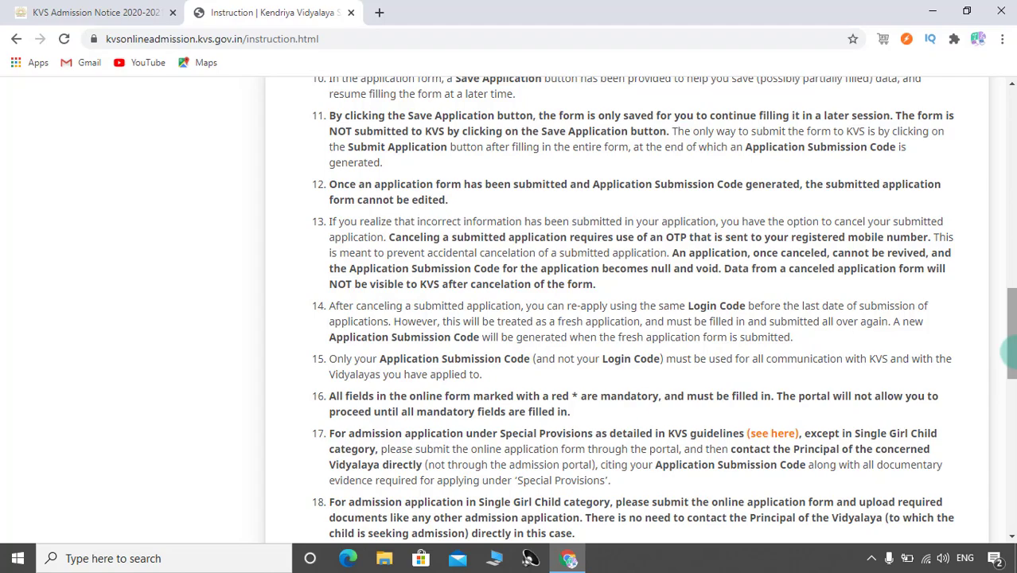
pyautogui.moveTo(1011, 350); pyautogui.dragTo(1014, 535)
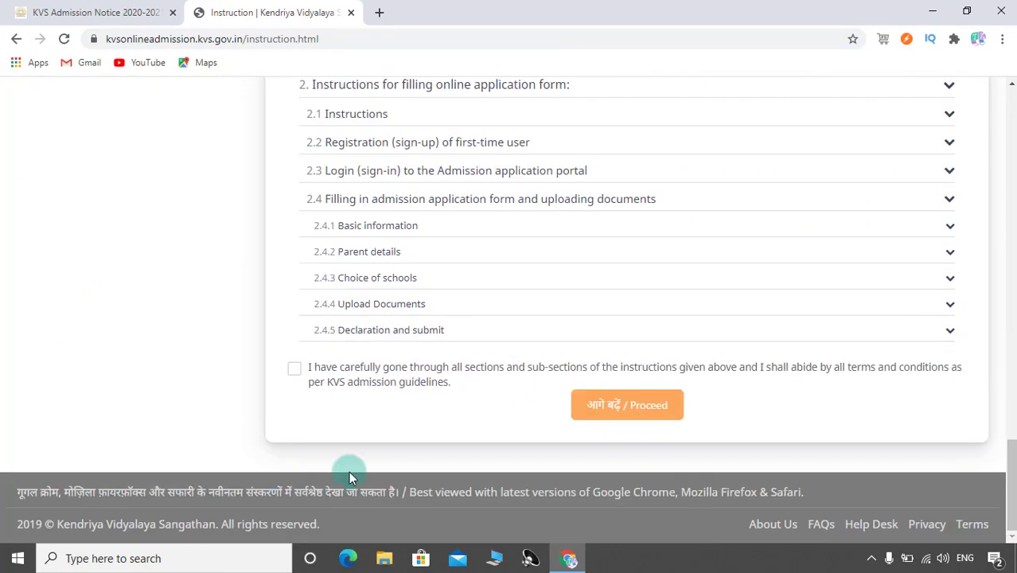
pyautogui.click(294, 367)
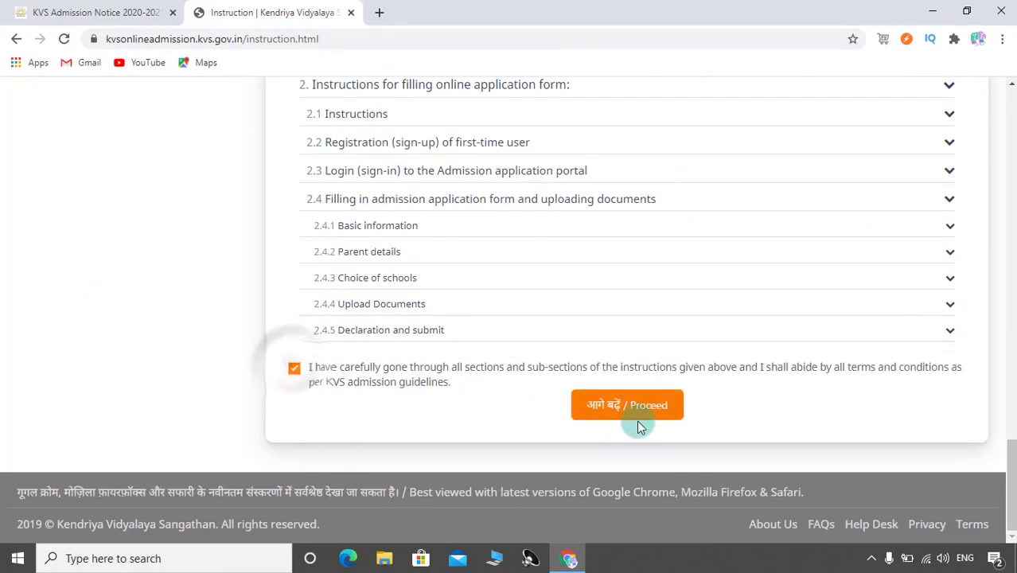
pyautogui.click(629, 408)
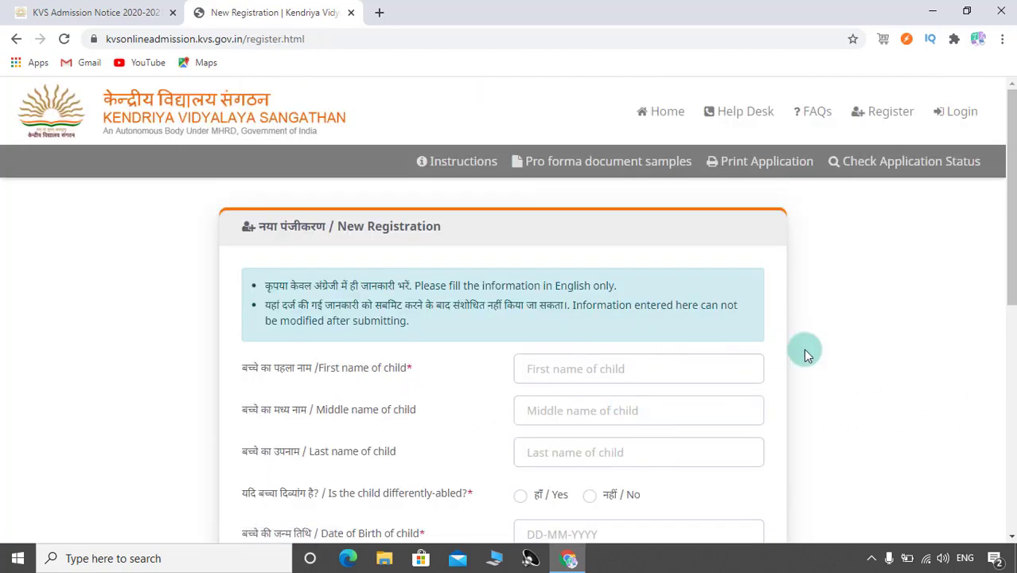
# - Enter the child's first name and corrected surname, and choose No for differently-abled
pyautogui.click(657, 368)
pyautogui.click(638, 369)
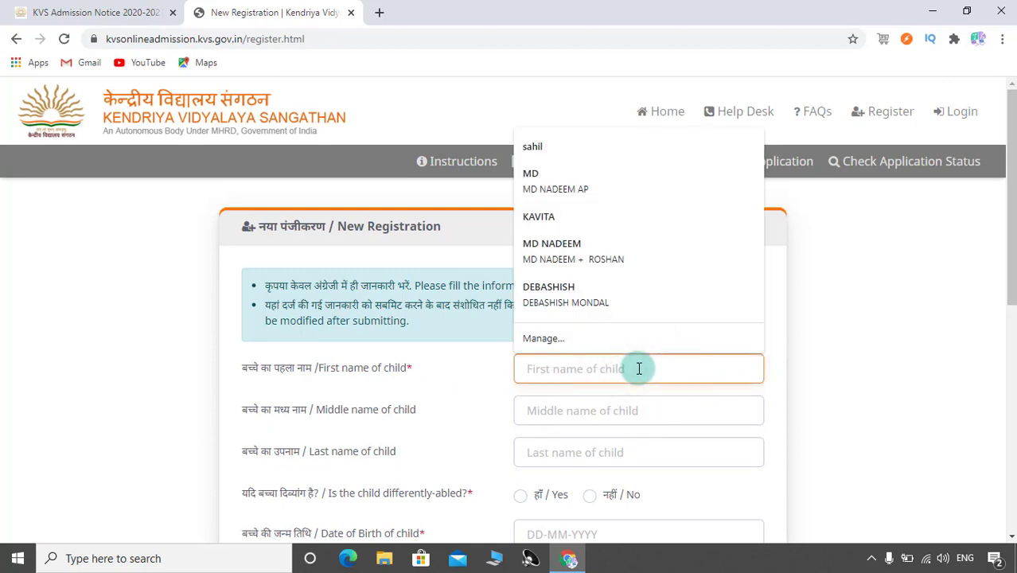
pyautogui.write('NASREEN')
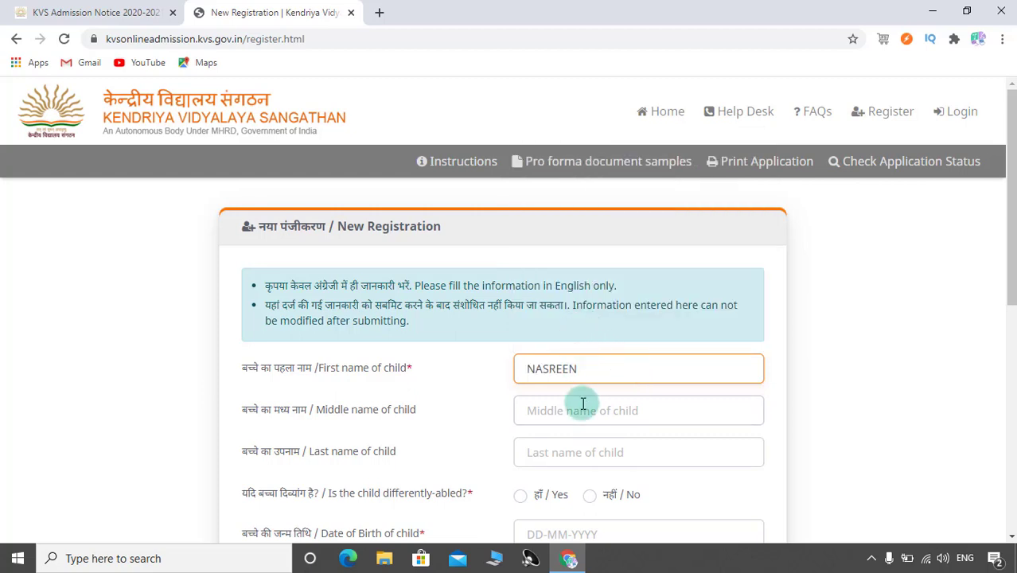
pyautogui.click(586, 412)
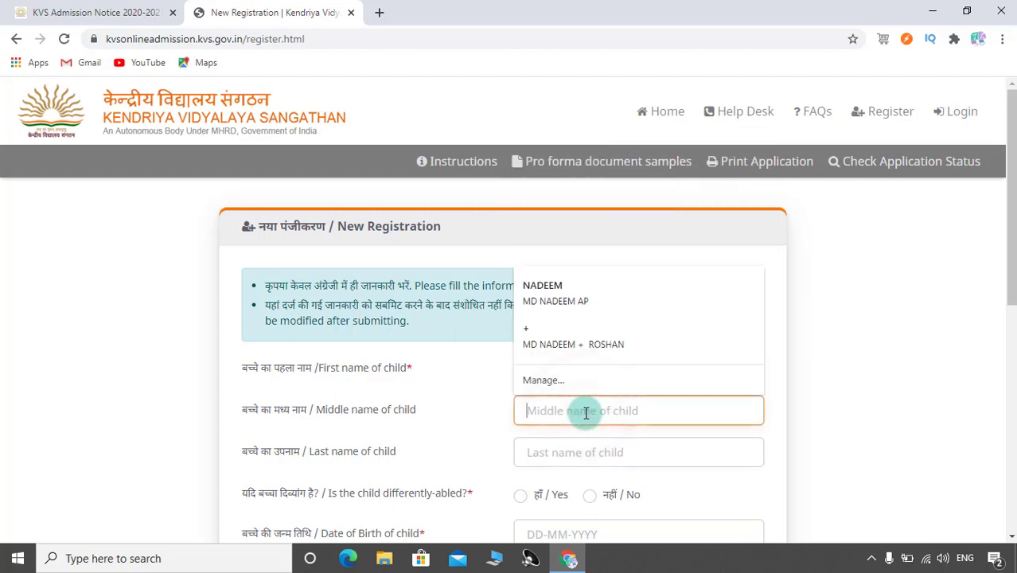
pyautogui.click(588, 453)
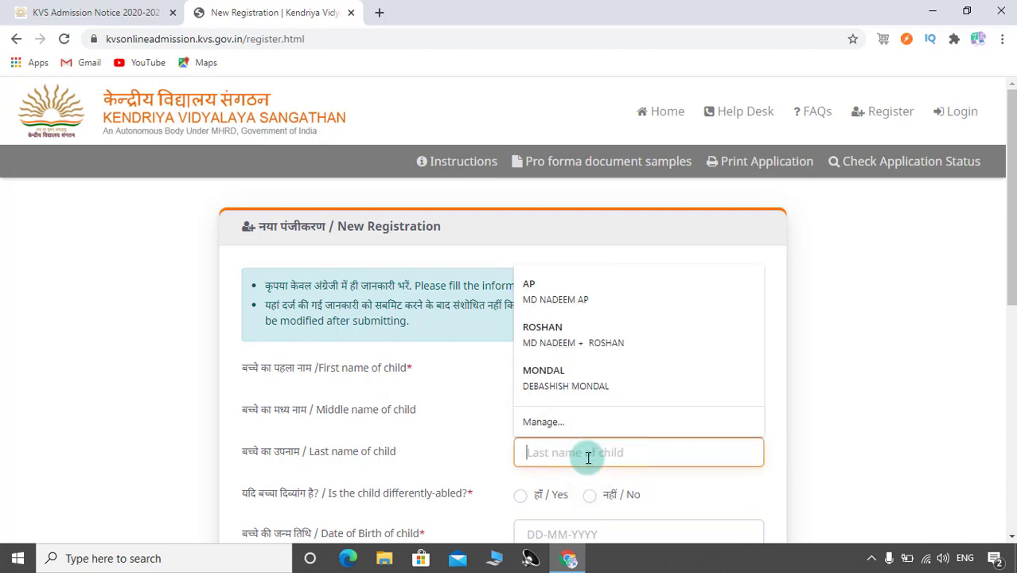
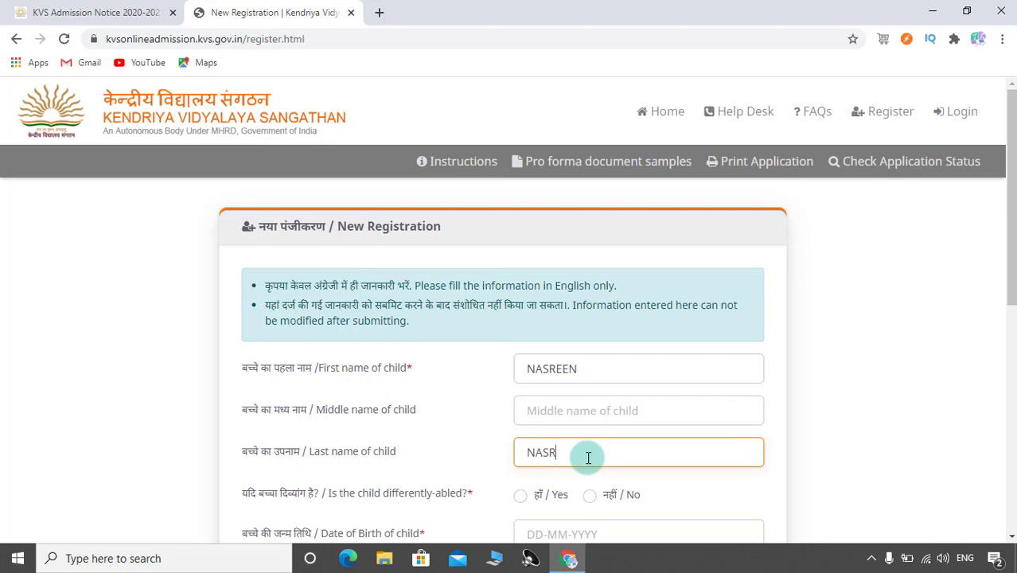
pyautogui.scroll(-2, 855, 277)
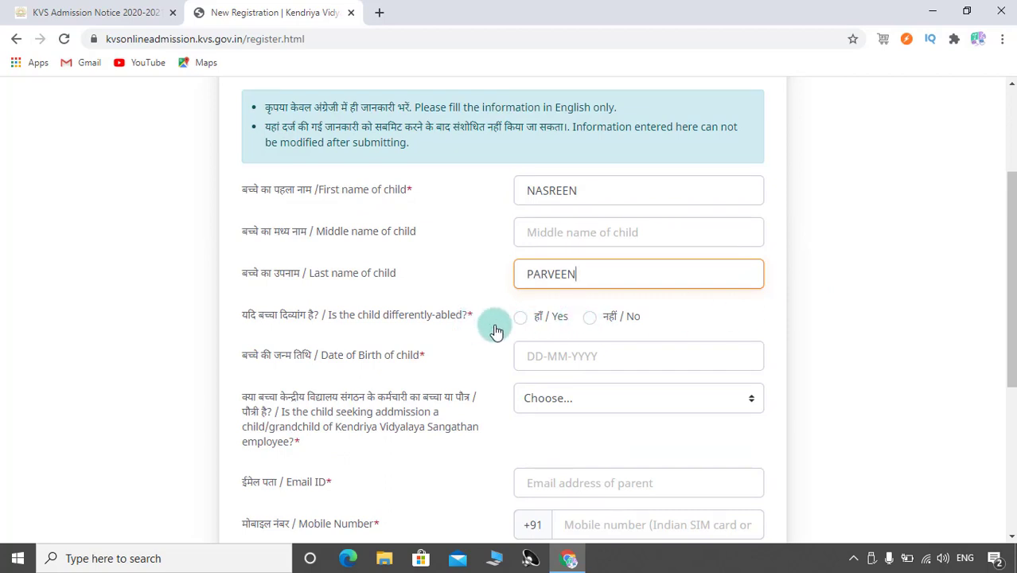
pyautogui.click(595, 320)
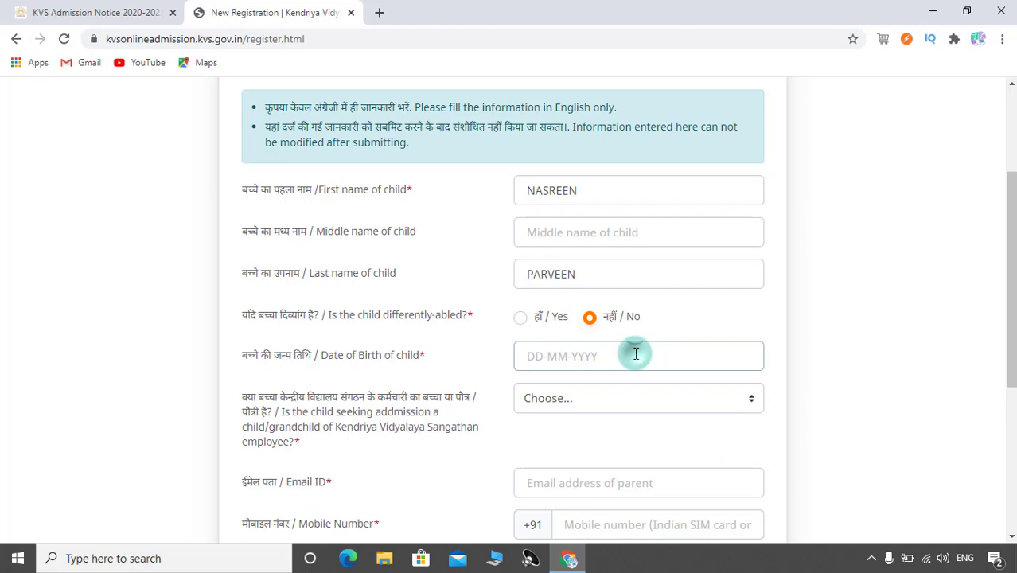
pyautogui.click(635, 354)
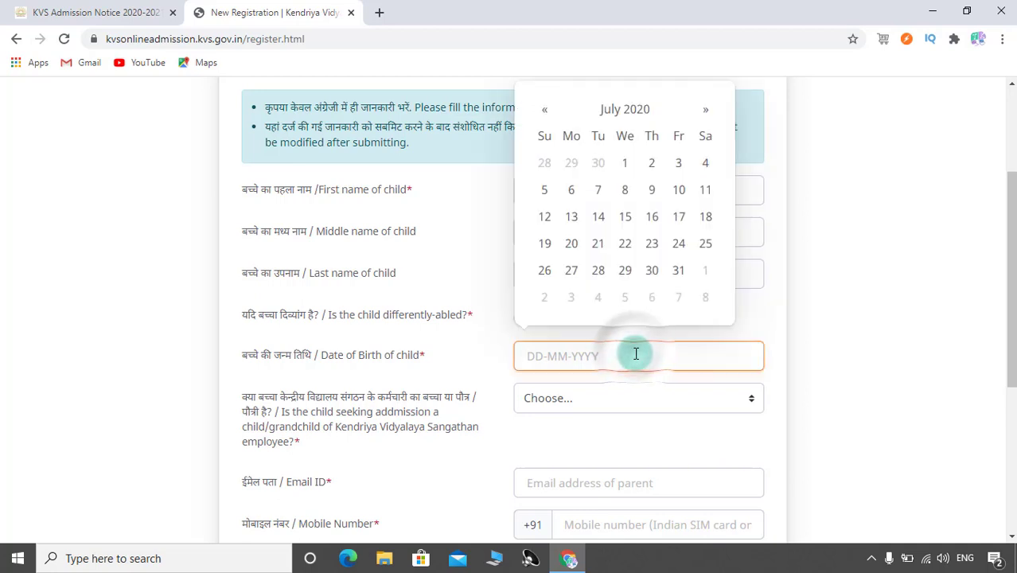
pyautogui.click(545, 109)
pyautogui.click(546, 109)
pyautogui.click(546, 109)
pyautogui.click(546, 109)
pyautogui.click(545, 109)
pyautogui.click(545, 109)
pyautogui.click(546, 109)
pyautogui.click(546, 109)
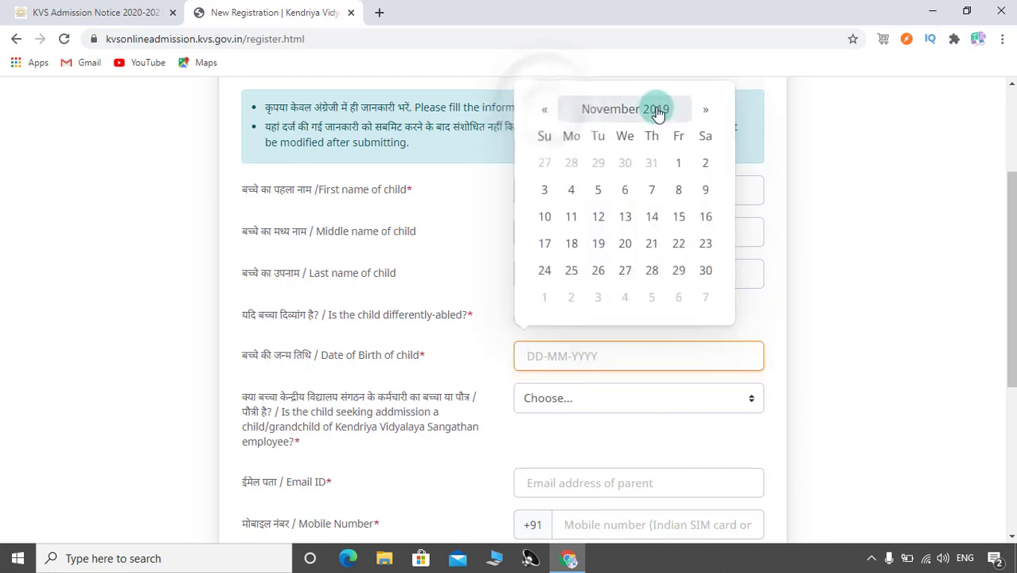
pyautogui.click(654, 111)
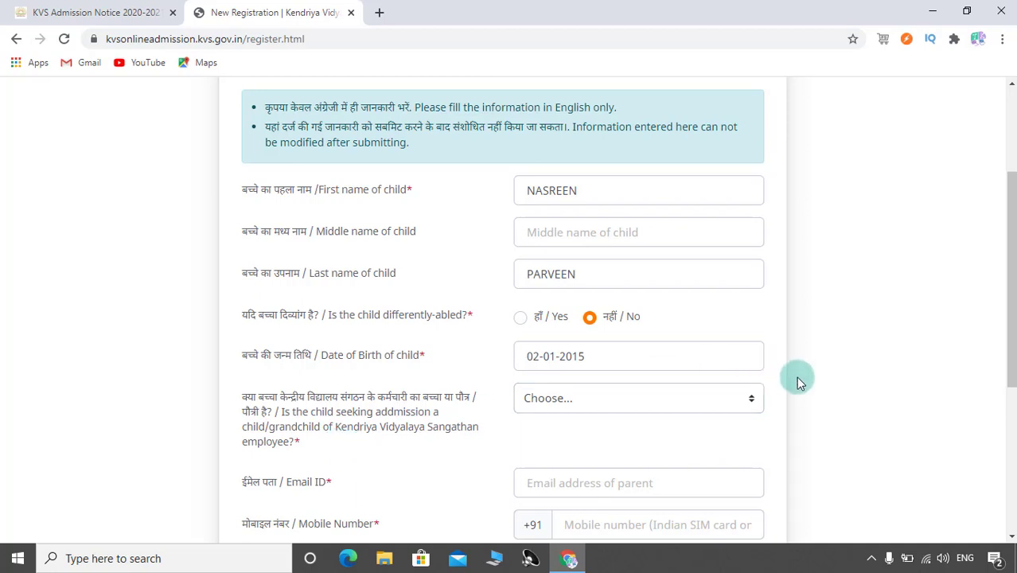
# - Answer Not Applicable to the KVS employee question and enter the parent's e-mail and mobile
pyautogui.click(733, 398)
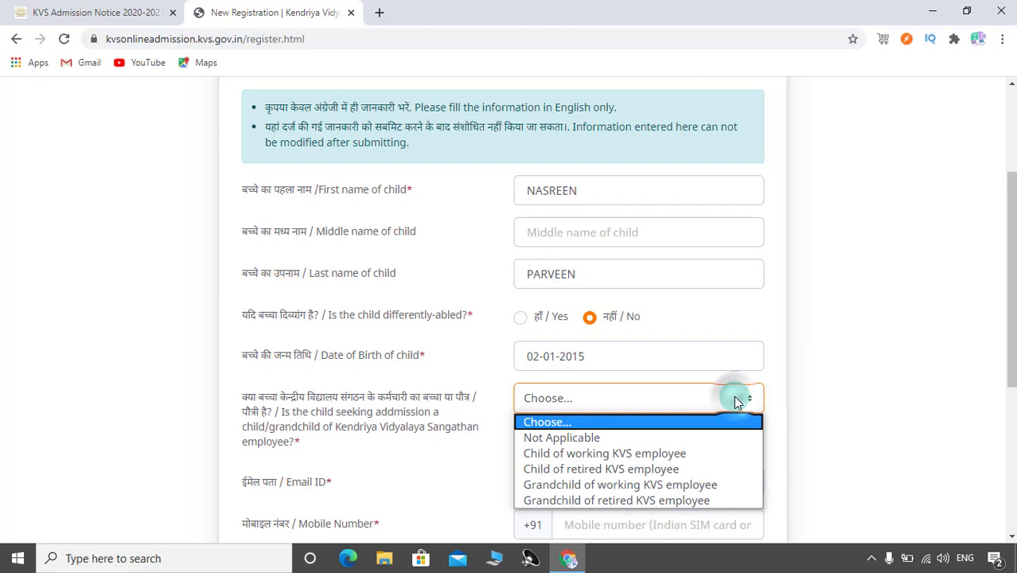
pyautogui.click(628, 439)
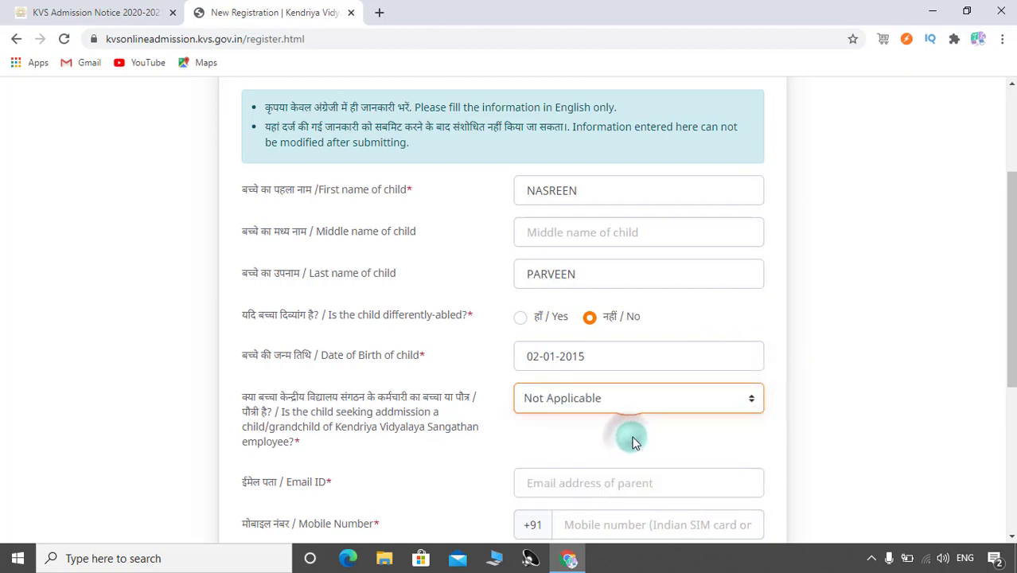
pyautogui.moveTo(1009, 270); pyautogui.dragTo(1008, 351)
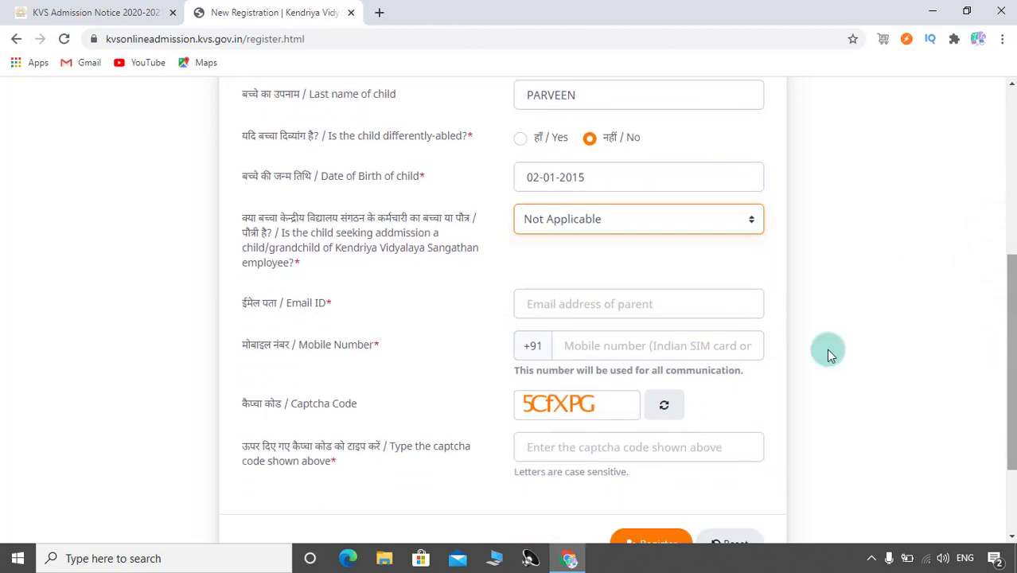
pyautogui.click(617, 303)
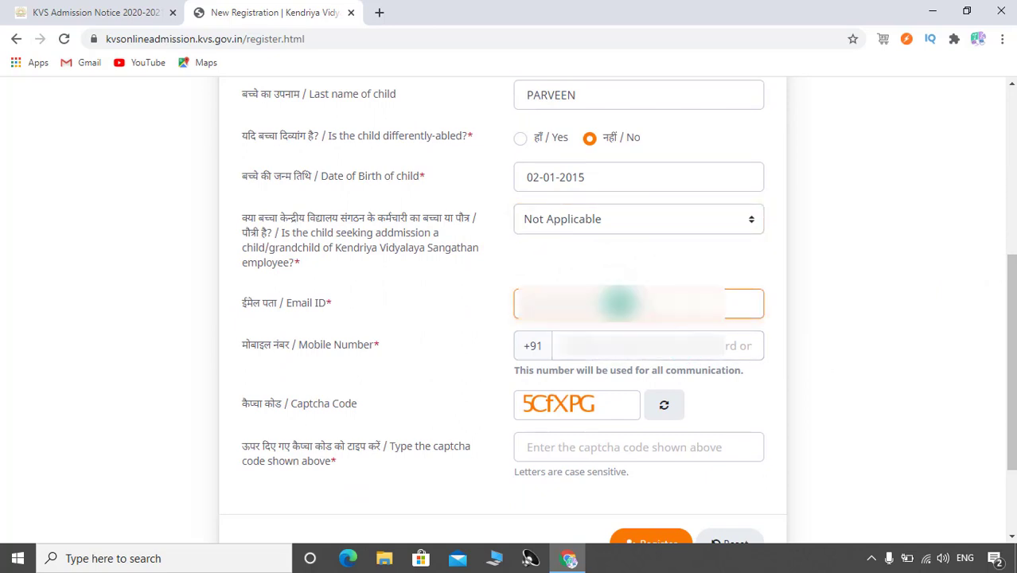
pyautogui.click(603, 342)
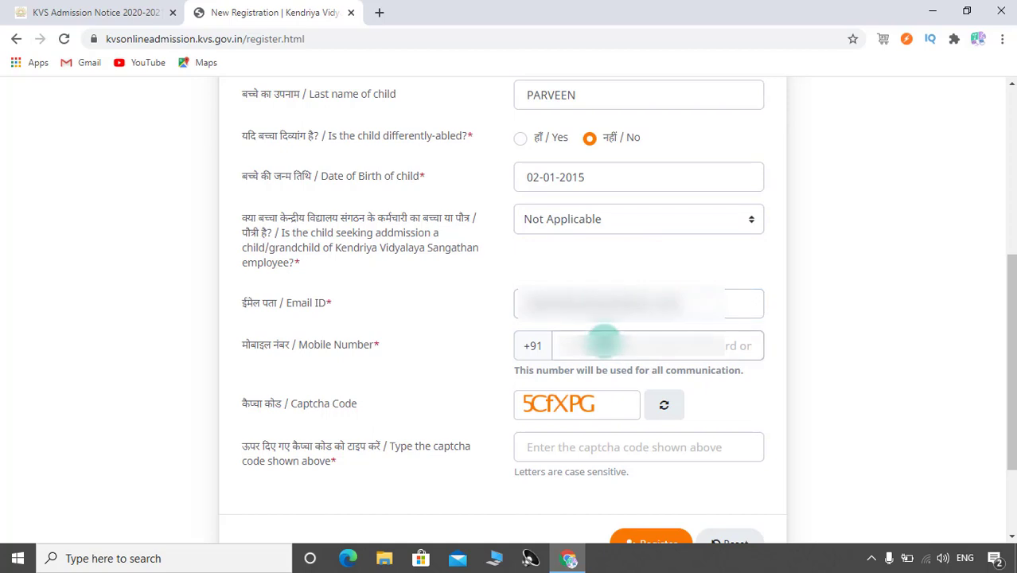
pyautogui.click(603, 343)
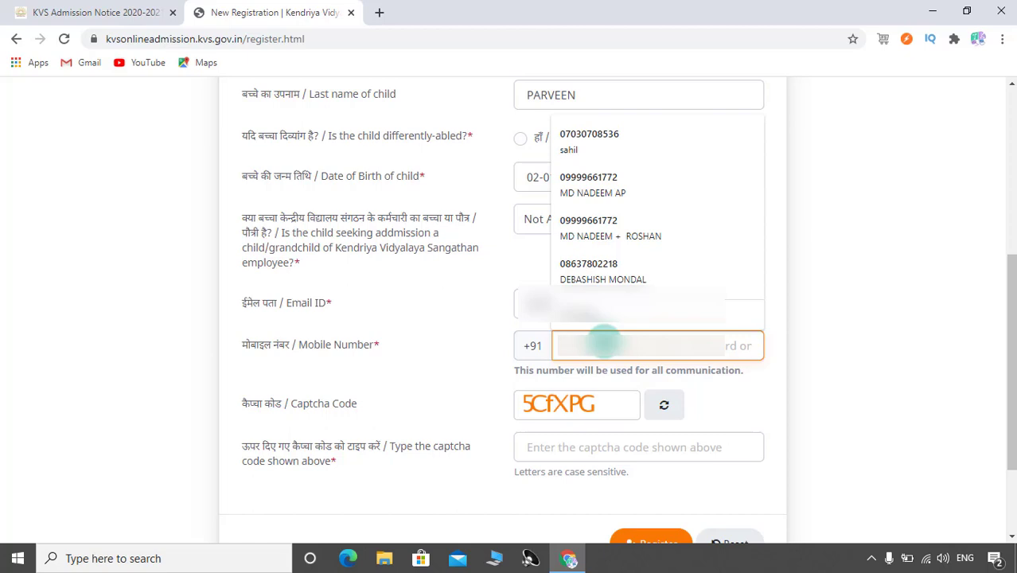
# - Enter the captcha code shown and submit the form with Register
pyautogui.click(554, 452)
pyautogui.write('5')
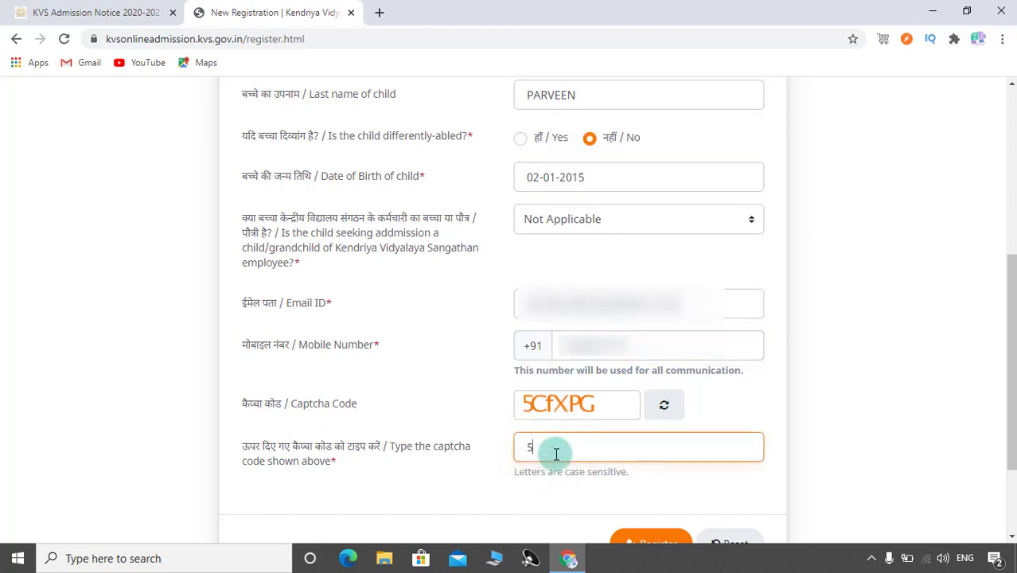
pyautogui.write('CfX')
pyautogui.write('PG')
pyautogui.scroll(-1, 980, 392)
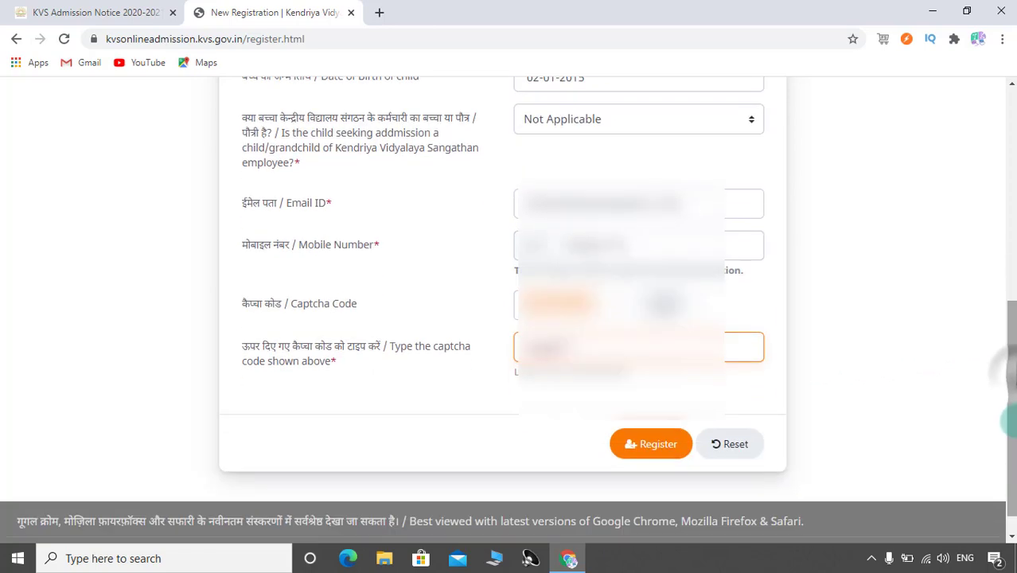
pyautogui.click(649, 451)
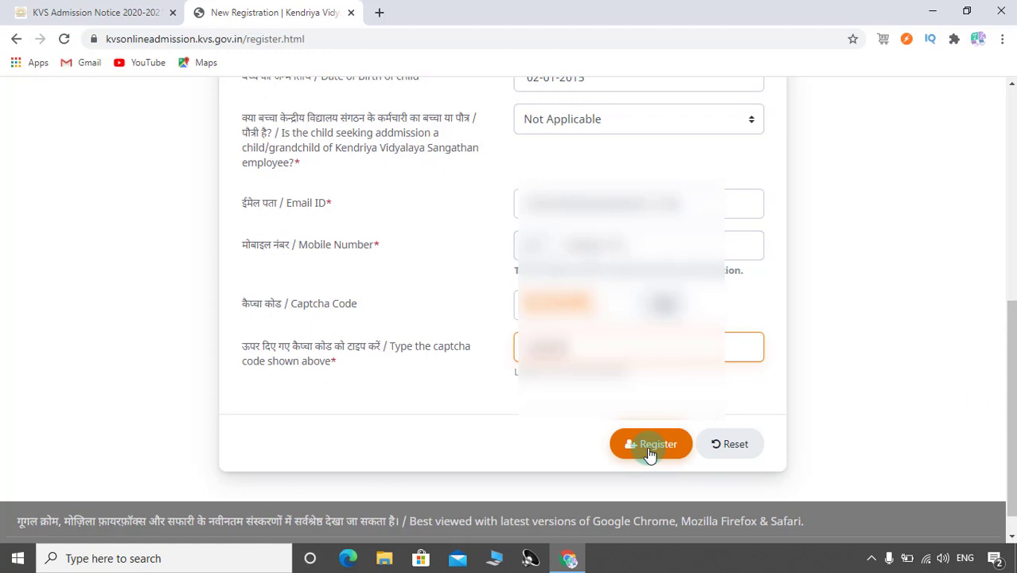
pyautogui.click(649, 450)
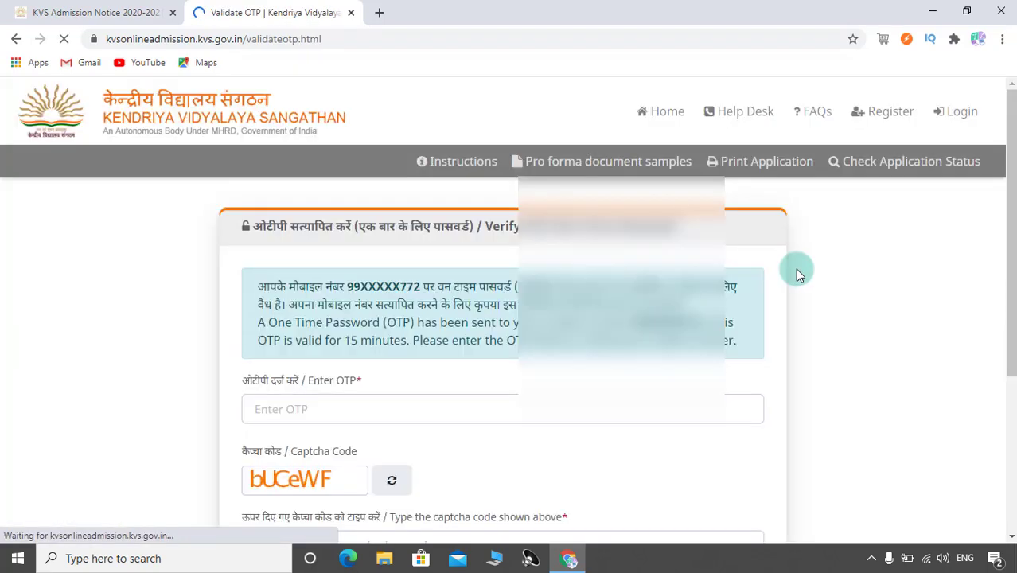
# - Paste the OTP received on the mobile, type the new captcha, and VERIFY
pyautogui.click(540, 415)
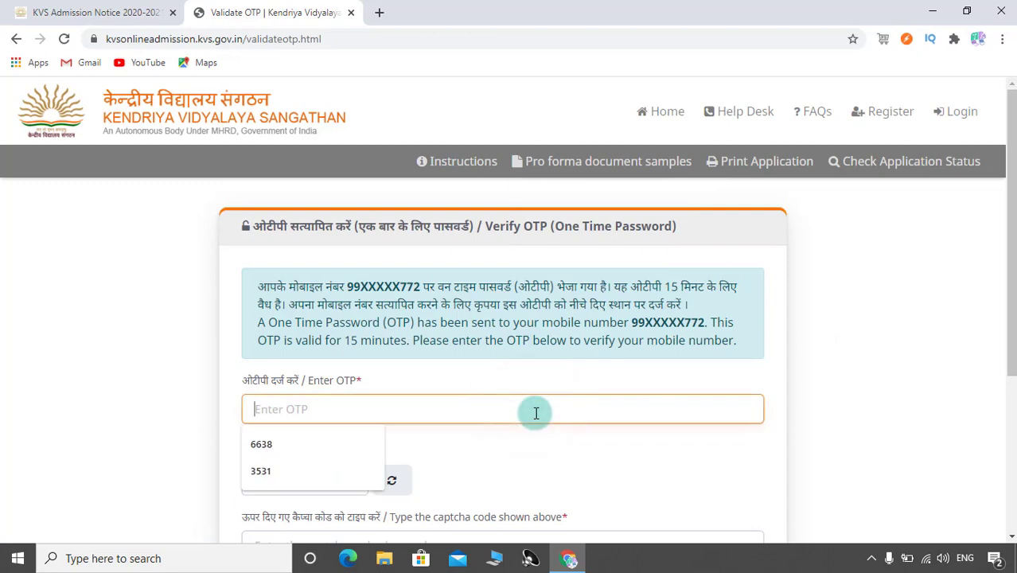
pyautogui.hotkey('ctrl', 'v')
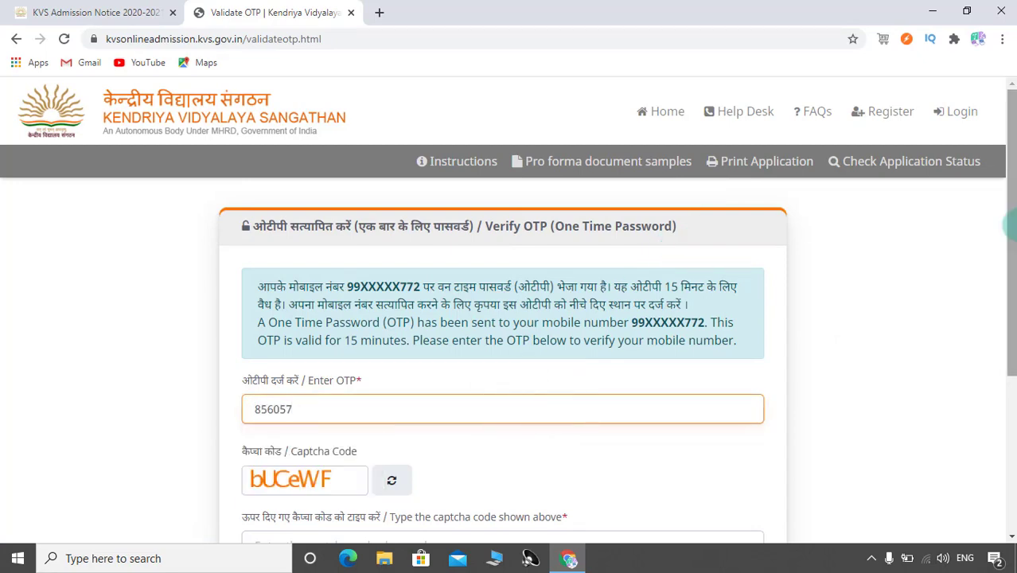
pyautogui.scroll(-3, 910, 384)
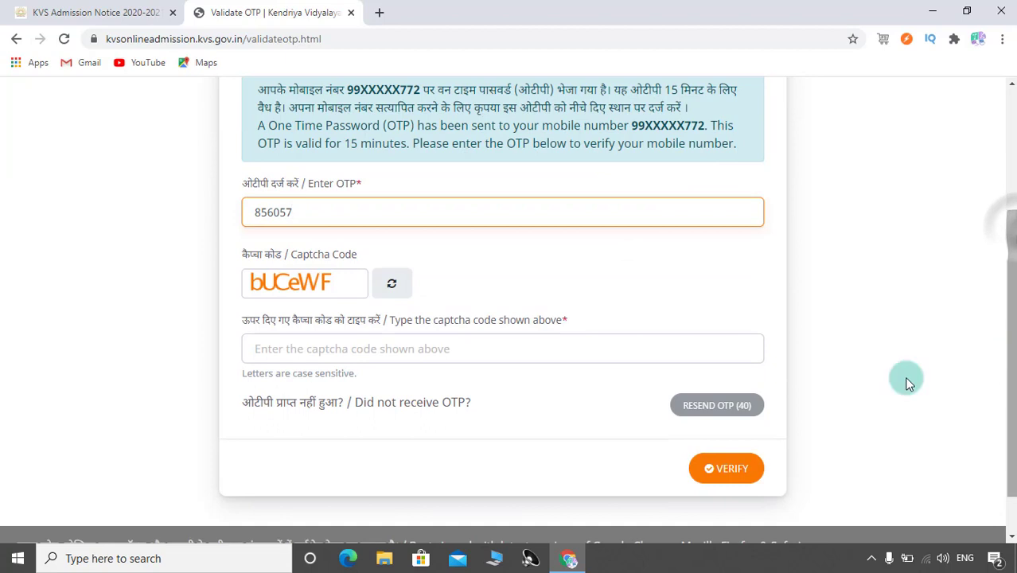
pyautogui.click(332, 348)
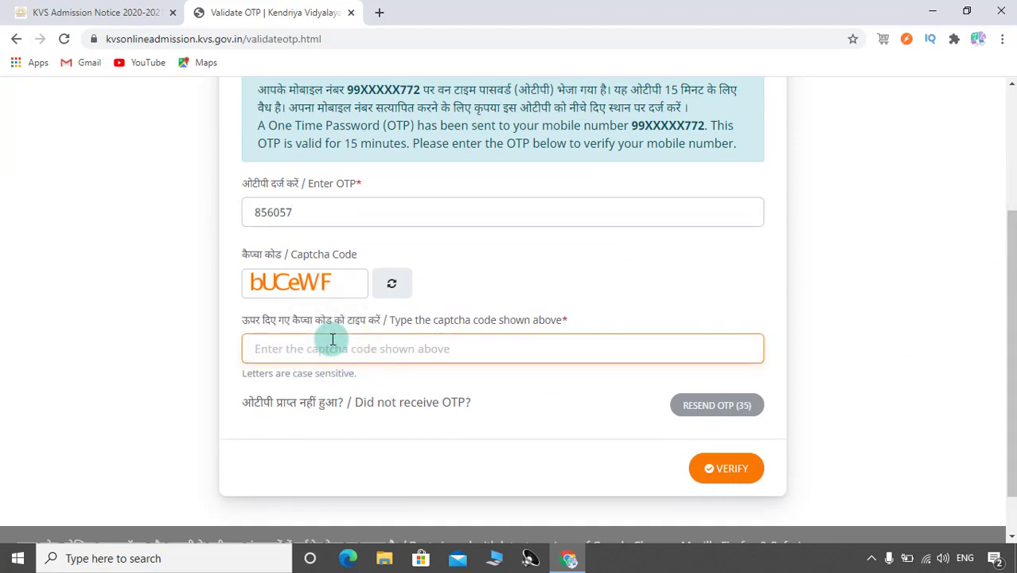
pyautogui.write('b')
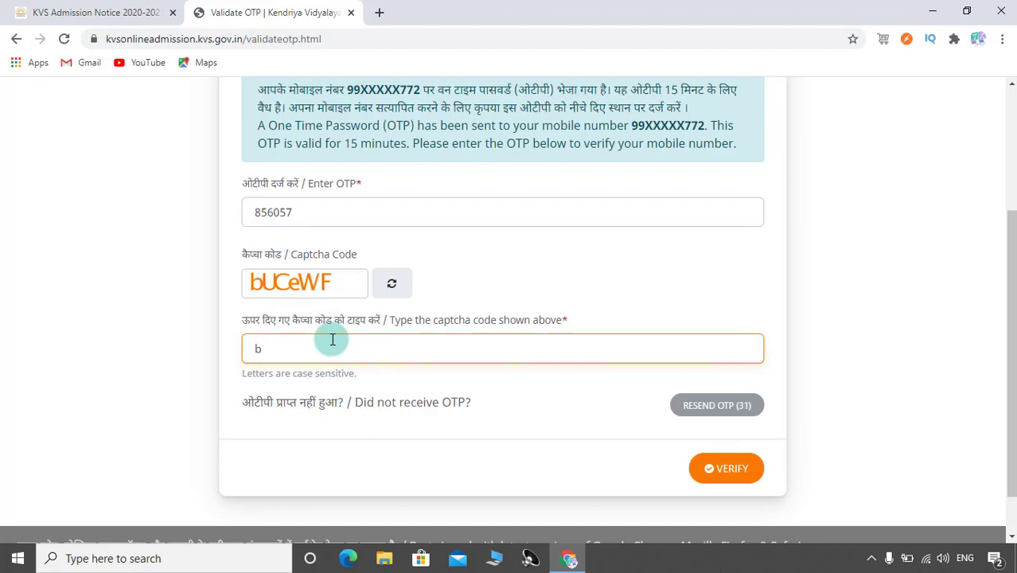
pyautogui.scroll(-1, 333, 340)
pyautogui.write('UCeWF')
pyautogui.click(726, 417)
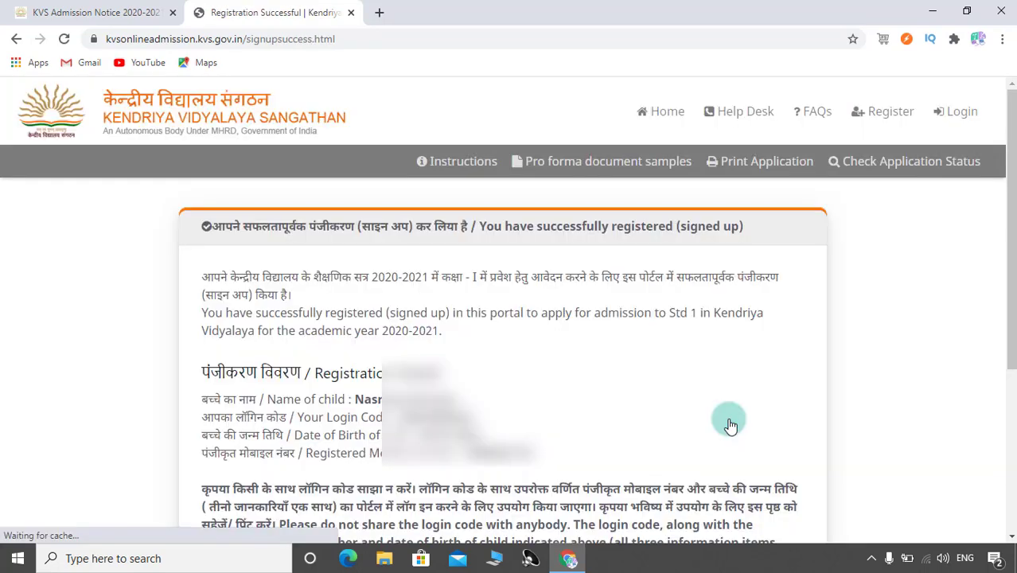
# - Review the Registration Successful message, then follow the 'Click here' link to login.html
pyautogui.scroll(-1, 1009, 206)
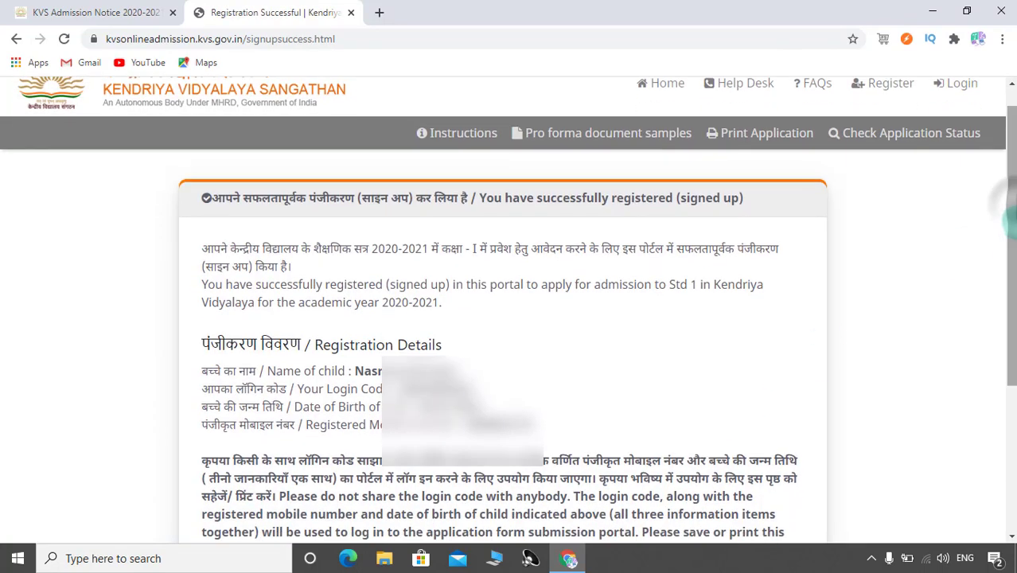
pyautogui.moveTo(581, 208); pyautogui.dragTo(742, 201)
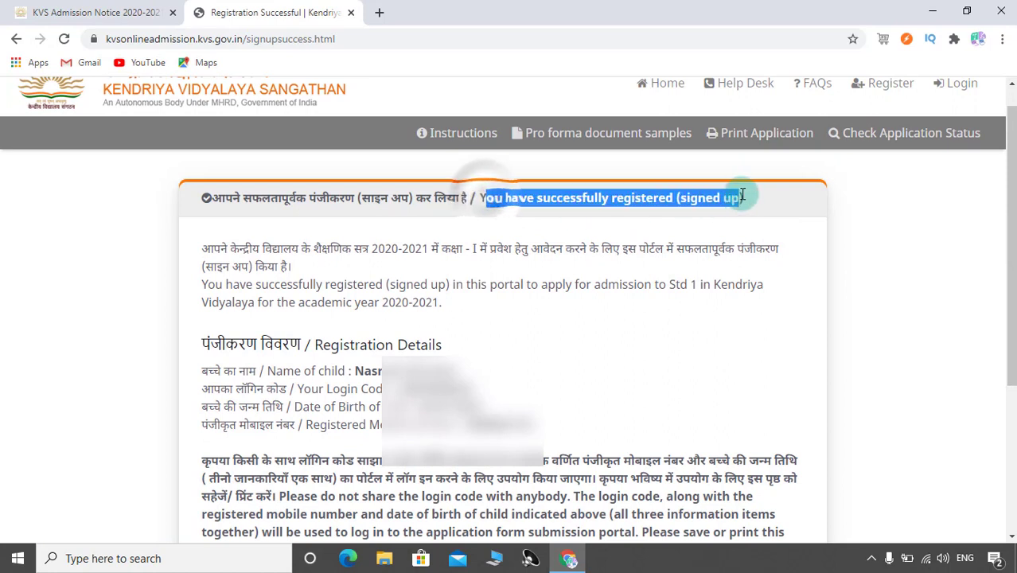
pyautogui.click(745, 202)
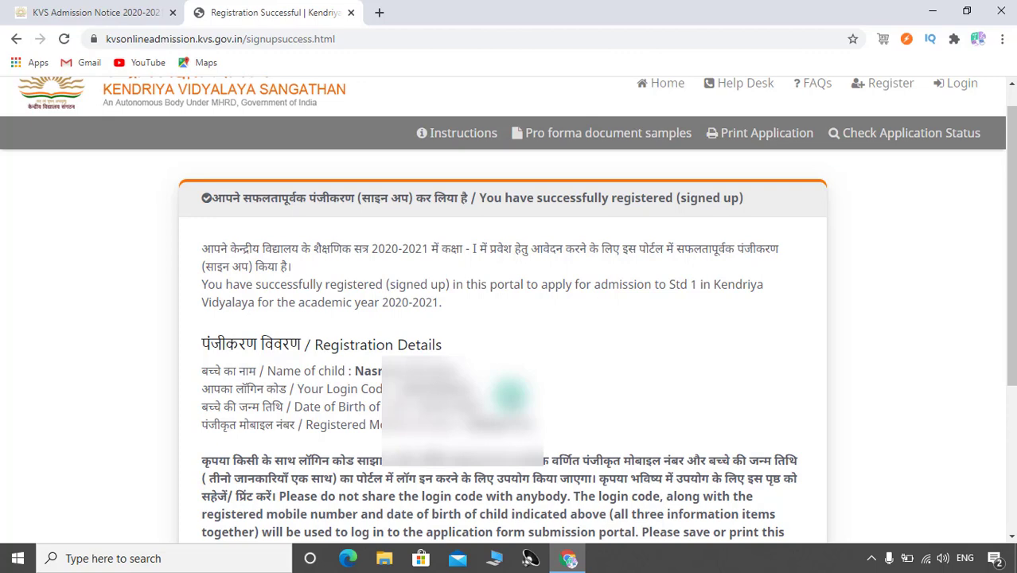
pyautogui.scroll(1, 508, 310)
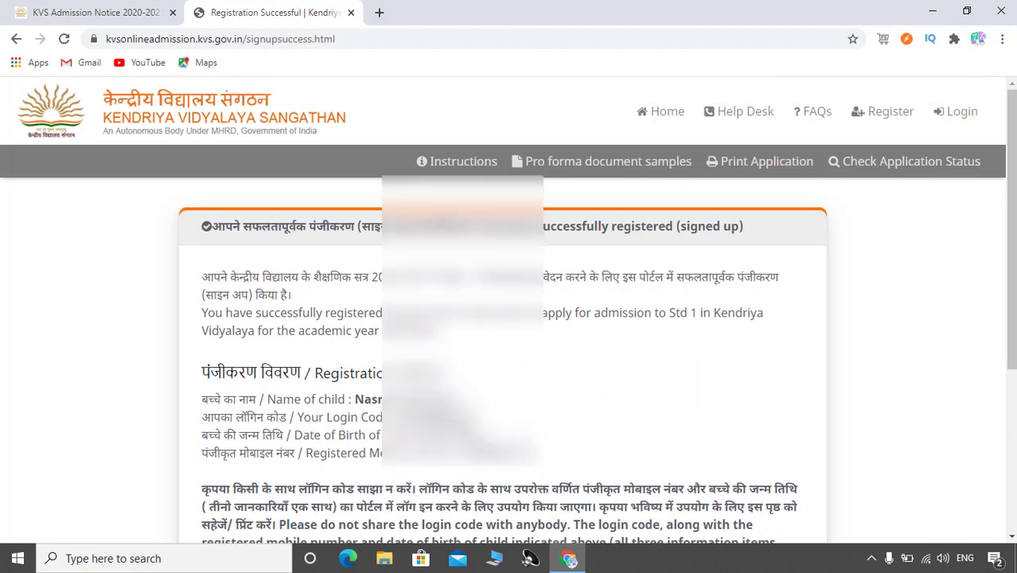
pyautogui.moveTo(1009, 278); pyautogui.dragTo(1011, 429)
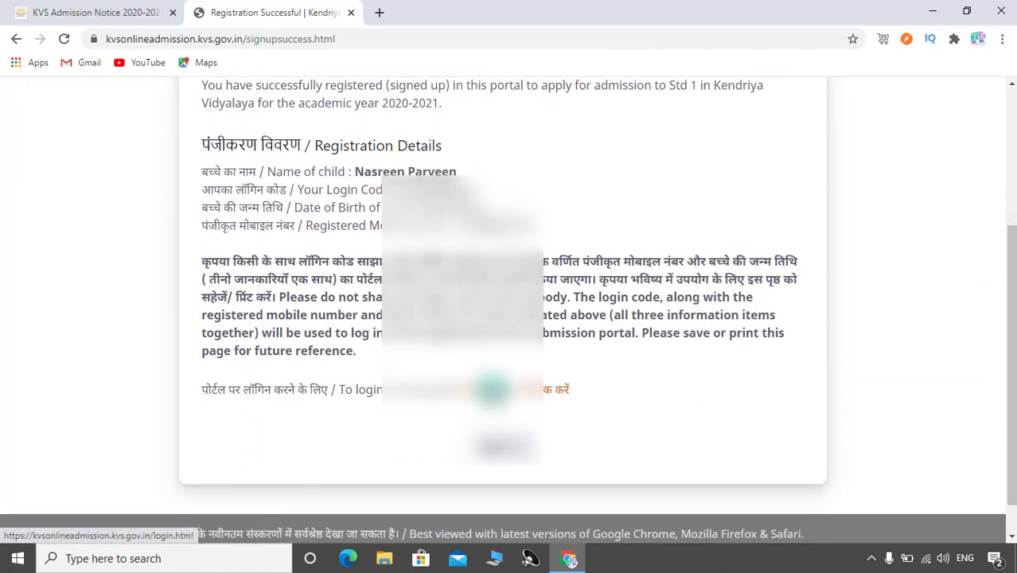
pyautogui.click(494, 392)
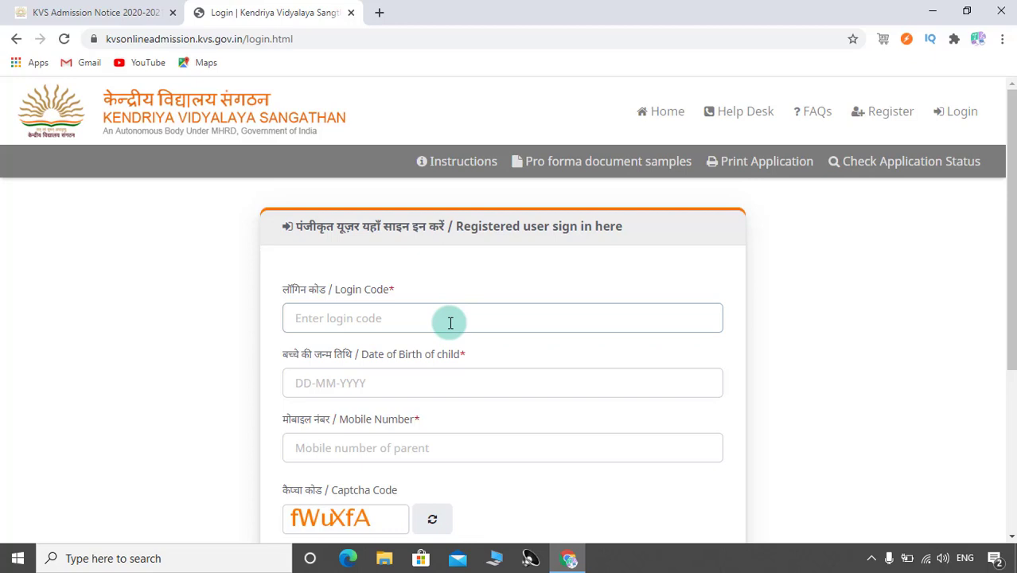
# - Fill in the login code, birth date, mobile number and captcha, then Login
pyautogui.click(449, 323)
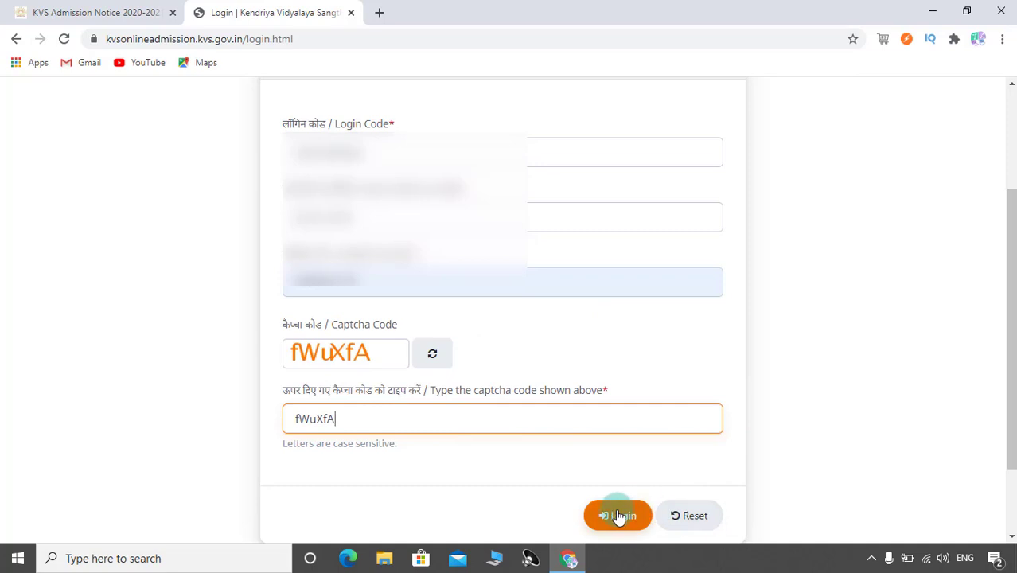
pyautogui.click(619, 515)
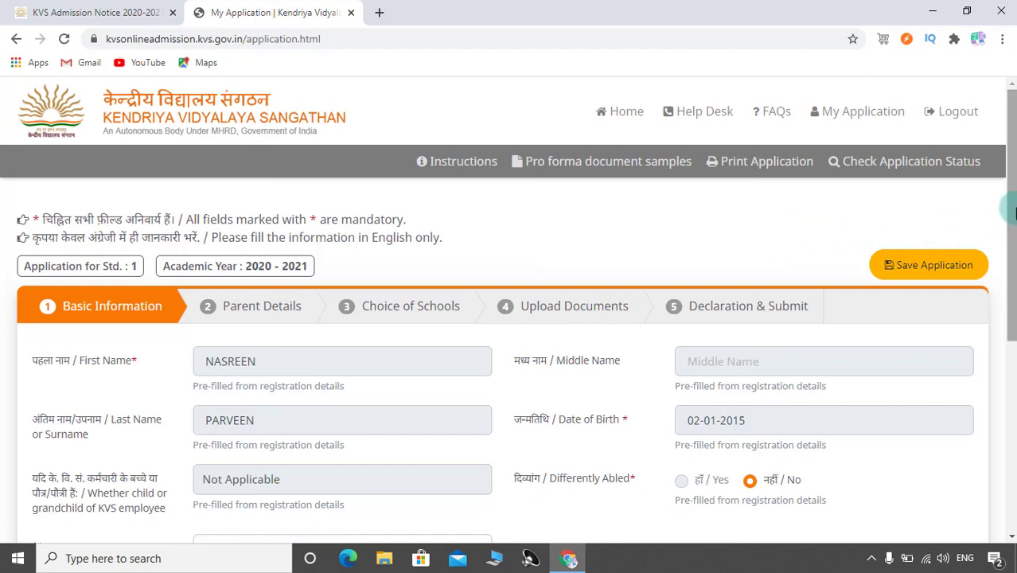
# - Set the child's gender to Female in the Gender dropdown
pyautogui.moveTo(1012, 211); pyautogui.dragTo(1007, 259)
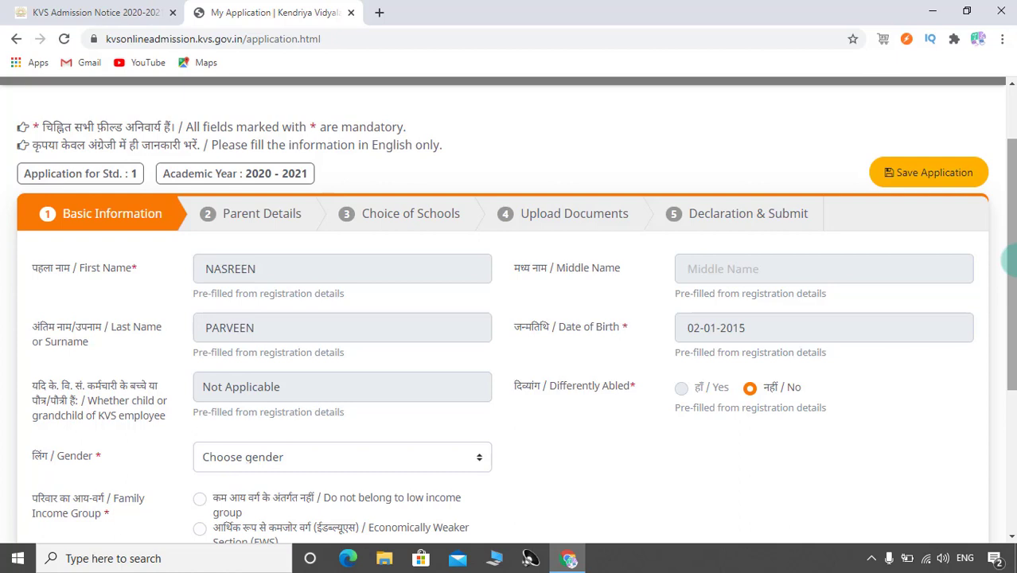
pyautogui.moveTo(1007, 258)
pyautogui.mouseDown()
pyautogui.moveTo(1007, 283)
pyautogui.moveTo(1007, 274)
pyautogui.mouseUp()
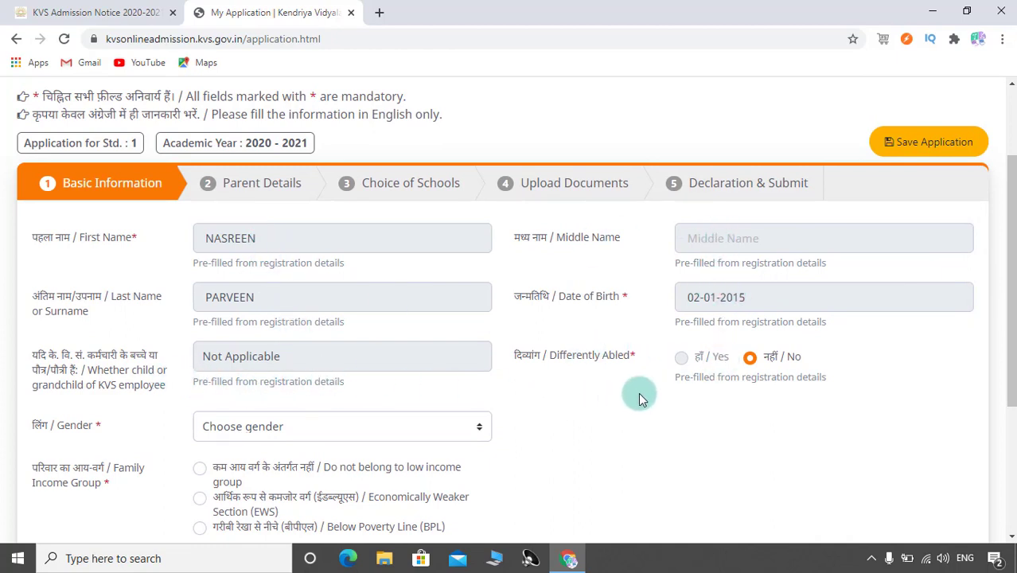
pyautogui.moveTo(1008, 283); pyautogui.dragTo(1008, 358)
pyautogui.click(466, 284)
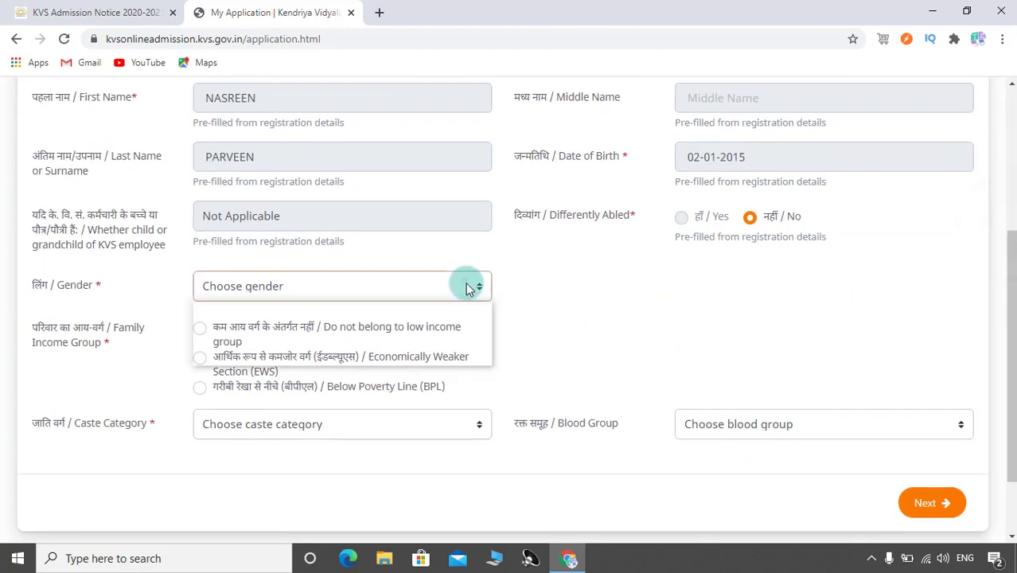
pyautogui.click(405, 324)
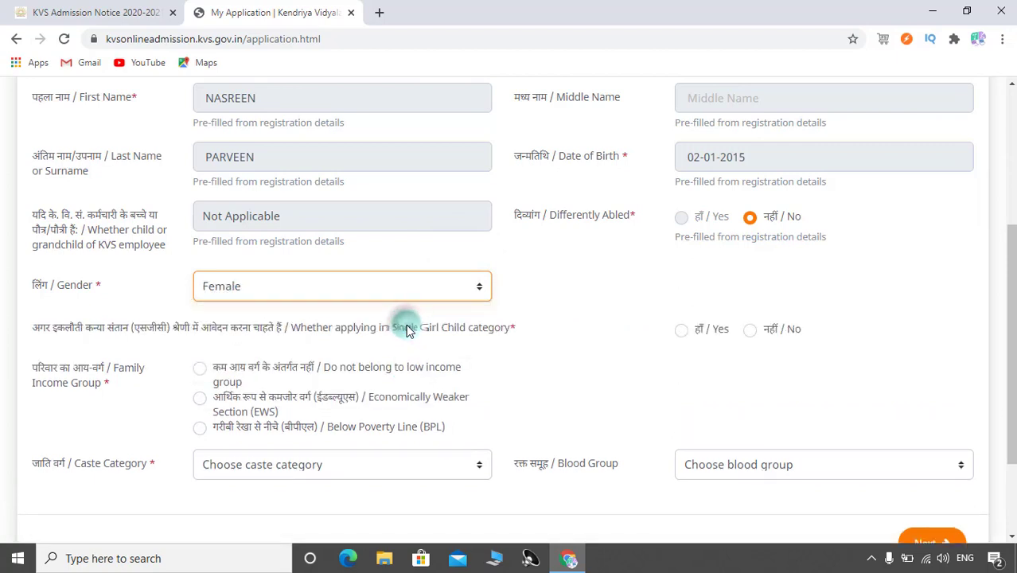
pyautogui.scroll(-1, 461, 217)
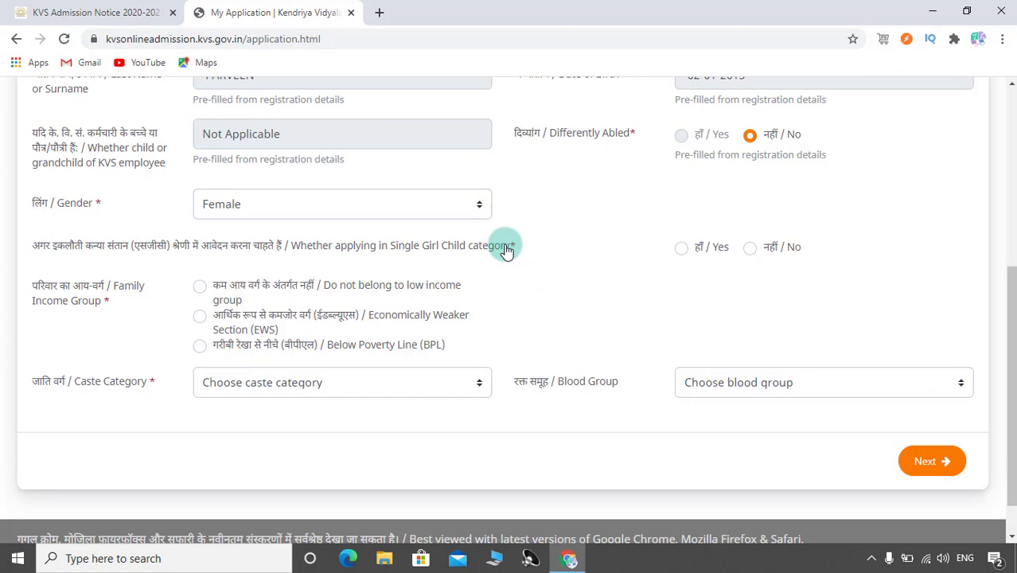
pyautogui.click(468, 205)
pyautogui.click(451, 260)
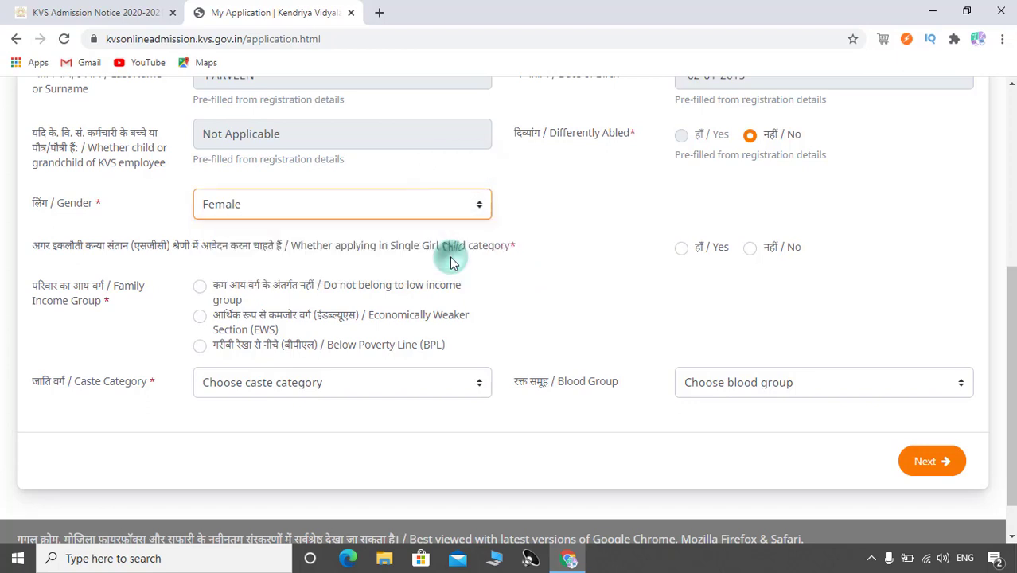
pyautogui.click(478, 205)
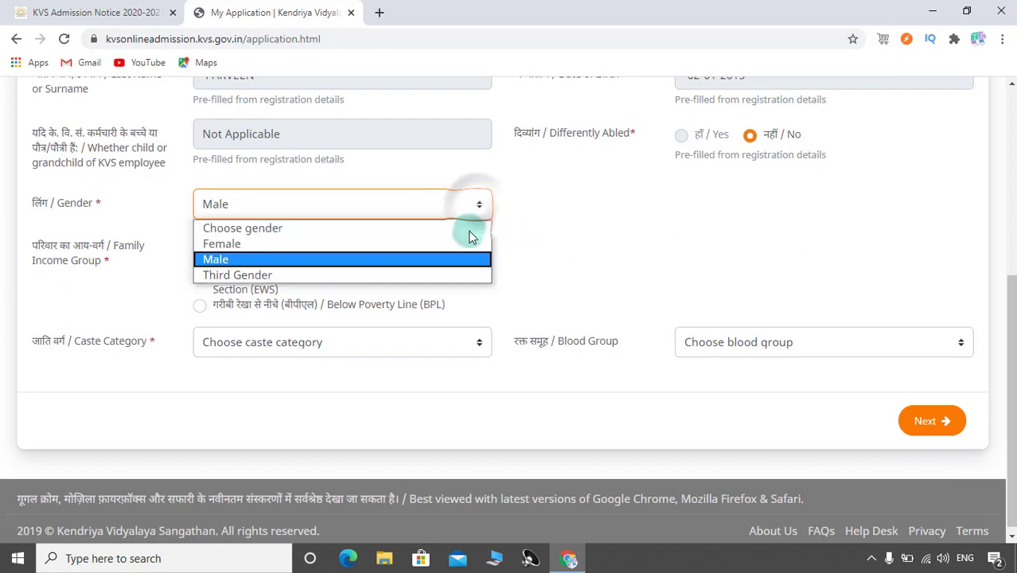
pyautogui.click(466, 243)
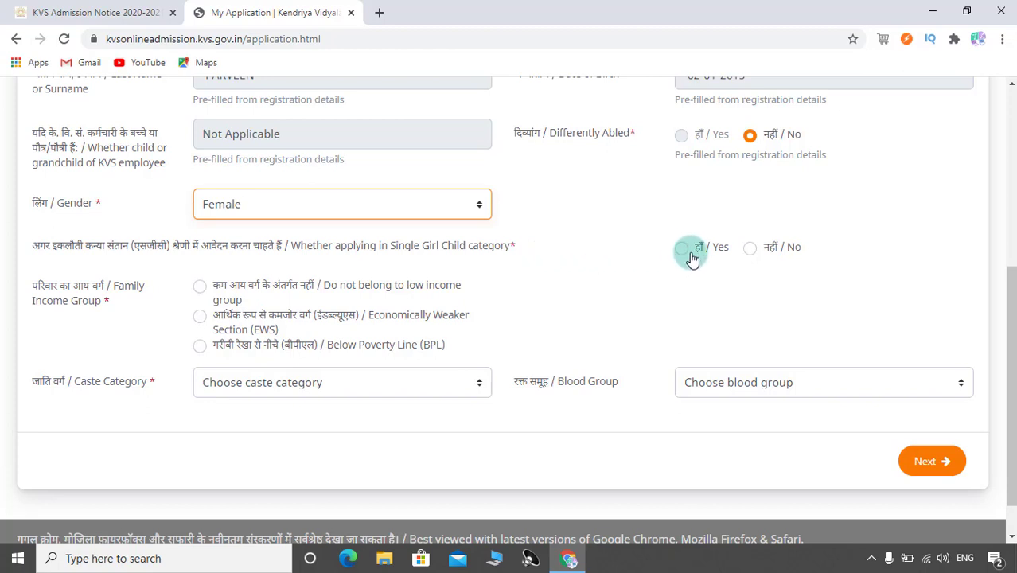
# - Answer No to the Single Girl Child category question
pyautogui.click(759, 255)
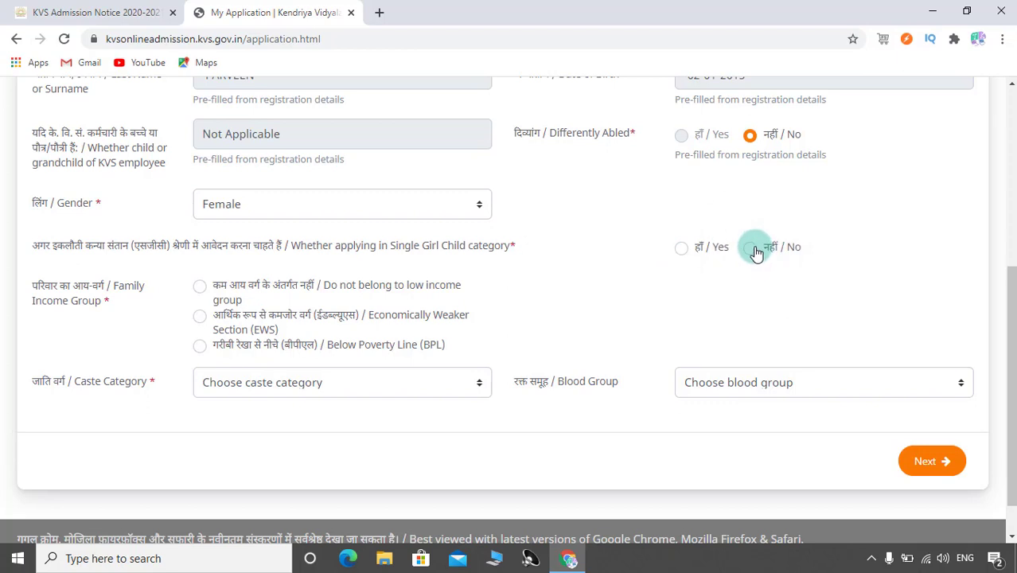
pyautogui.click(682, 250)
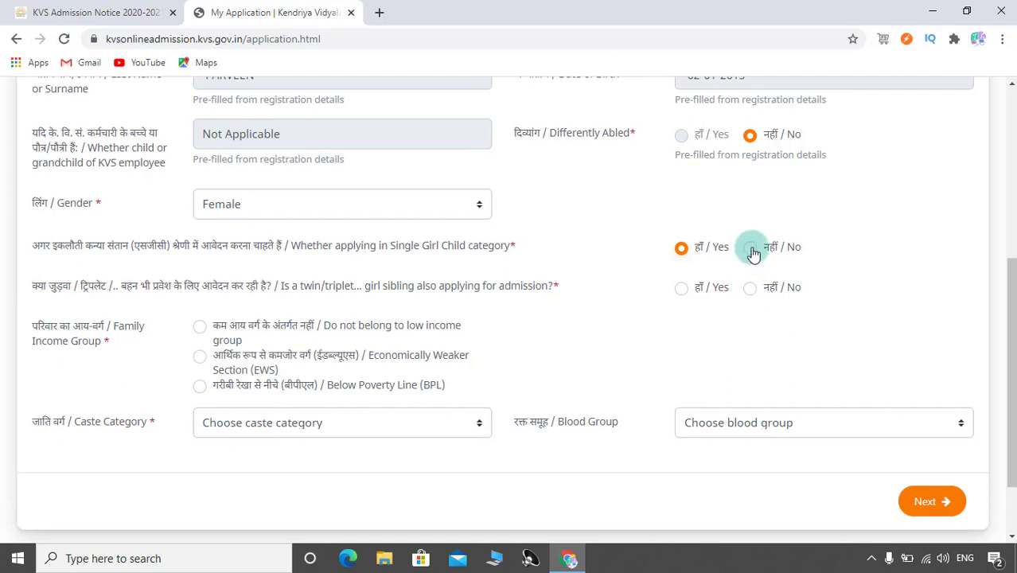
pyautogui.click(751, 252)
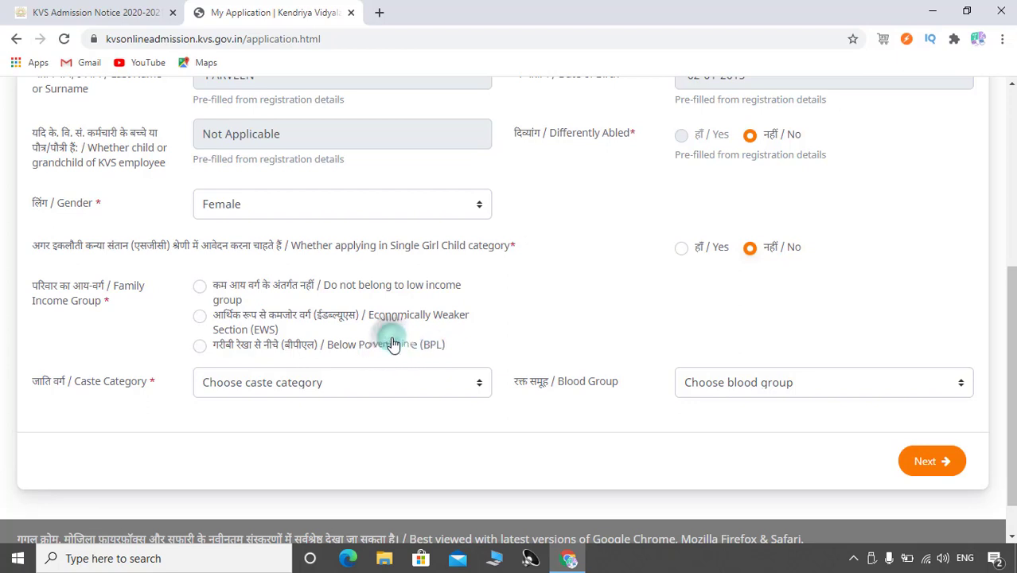
# - Mark the family as not belonging to the low income group
pyautogui.click(392, 343)
pyautogui.scroll(-1, 388, 334)
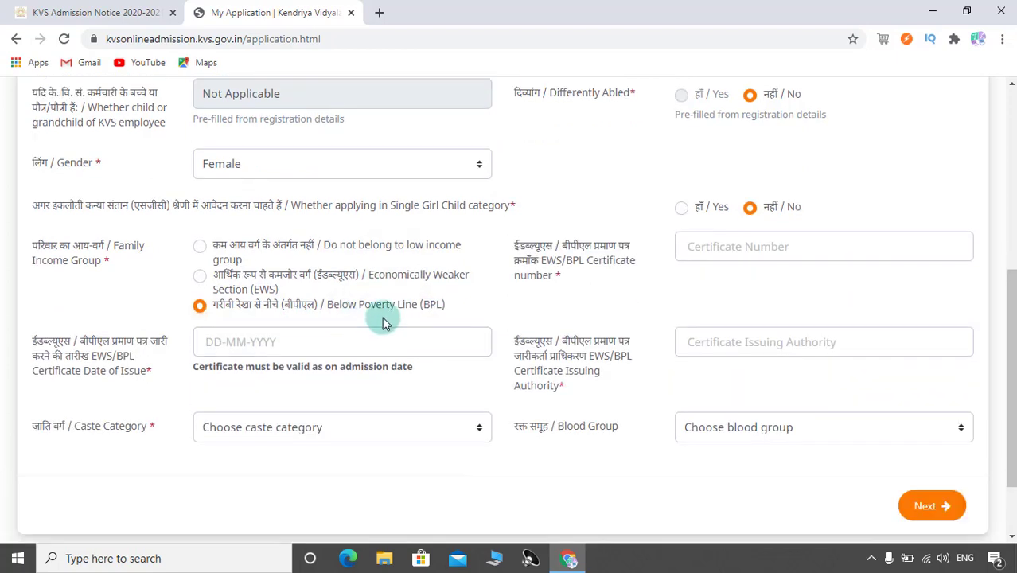
pyautogui.click(628, 257)
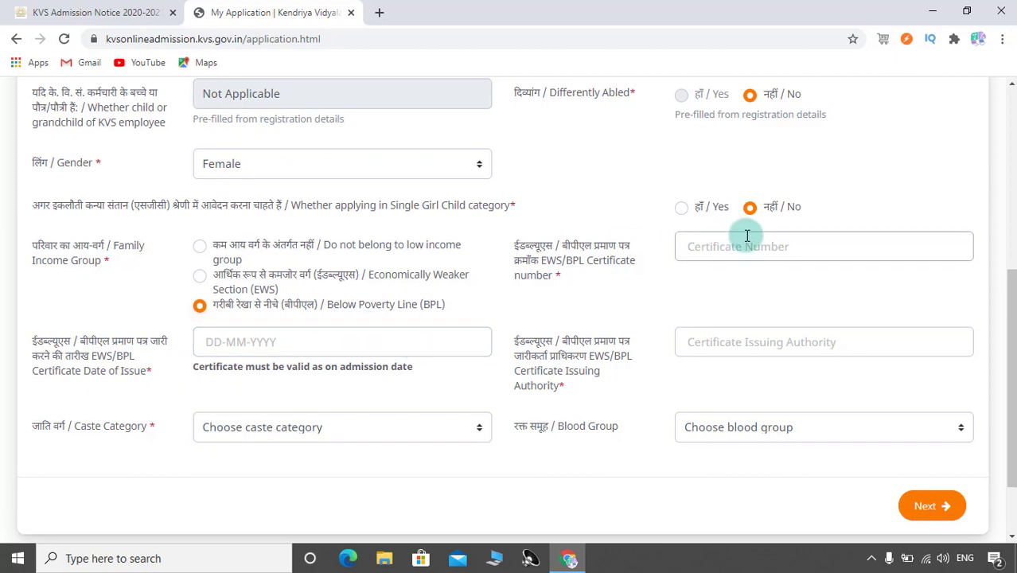
pyautogui.click(406, 251)
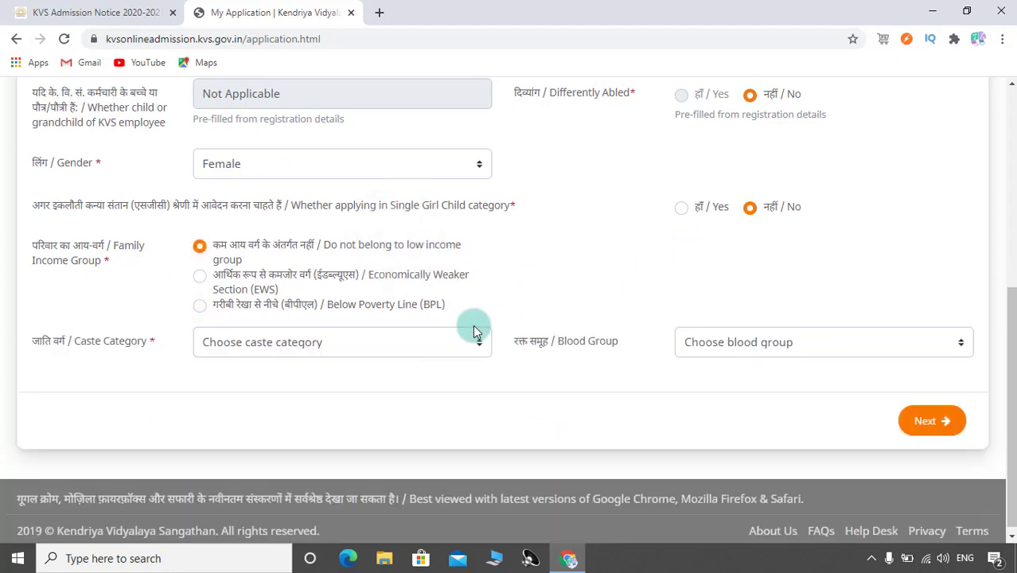
# - Choose caste category General and blood group A +ve, then continue to Parent Details
pyautogui.click(392, 342)
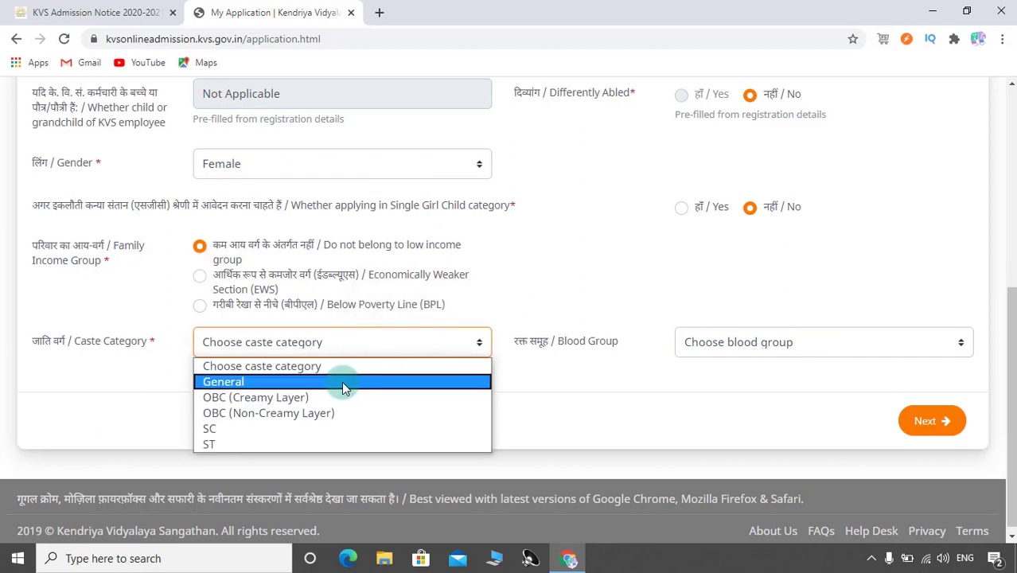
pyautogui.click(342, 381)
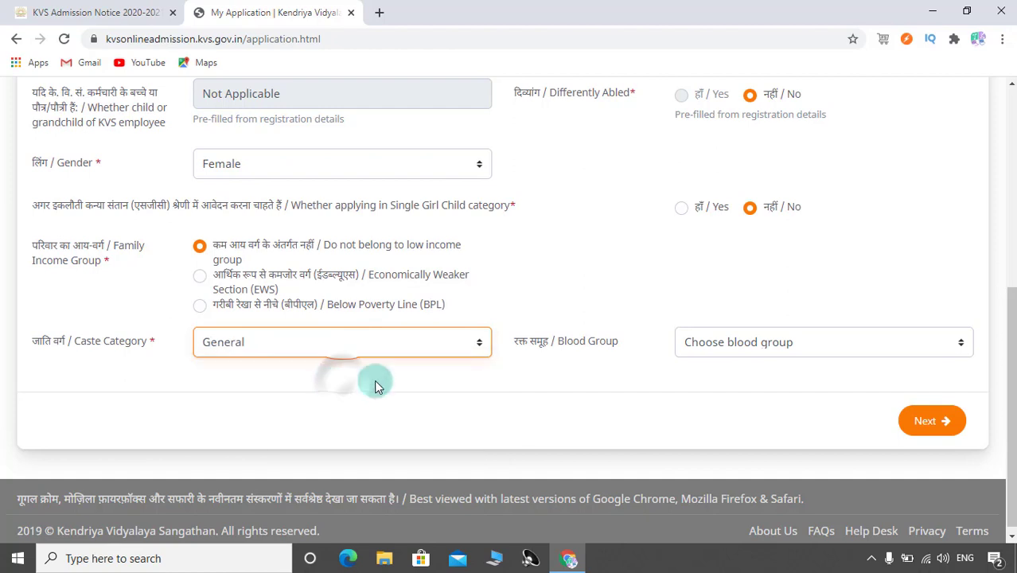
pyautogui.click(801, 346)
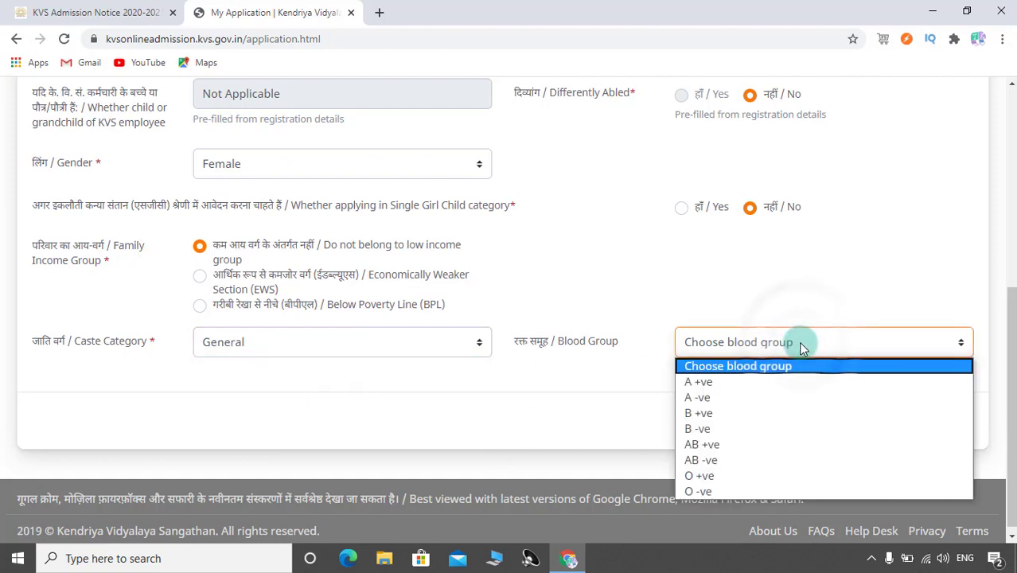
pyautogui.click(741, 385)
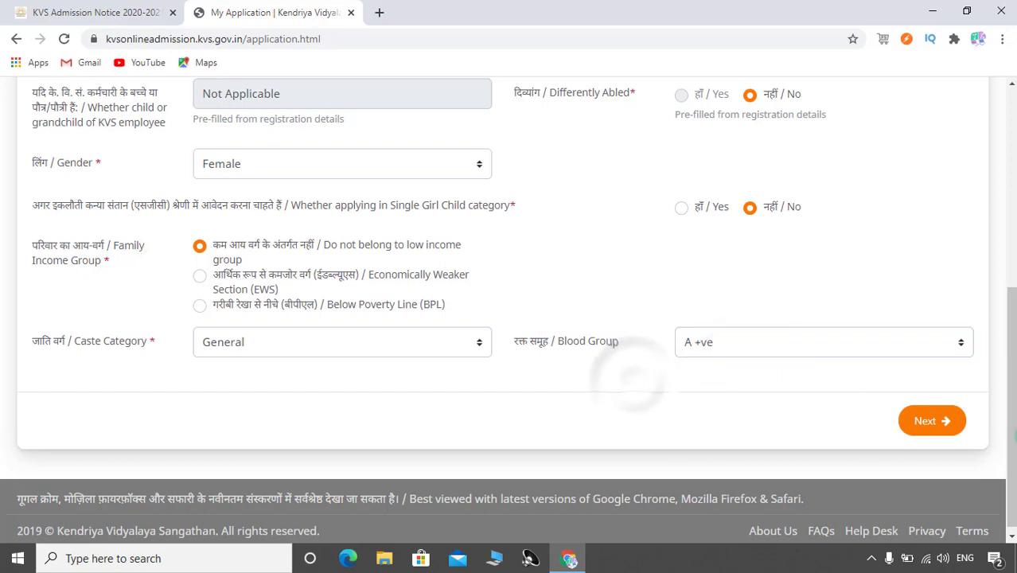
pyautogui.click(927, 427)
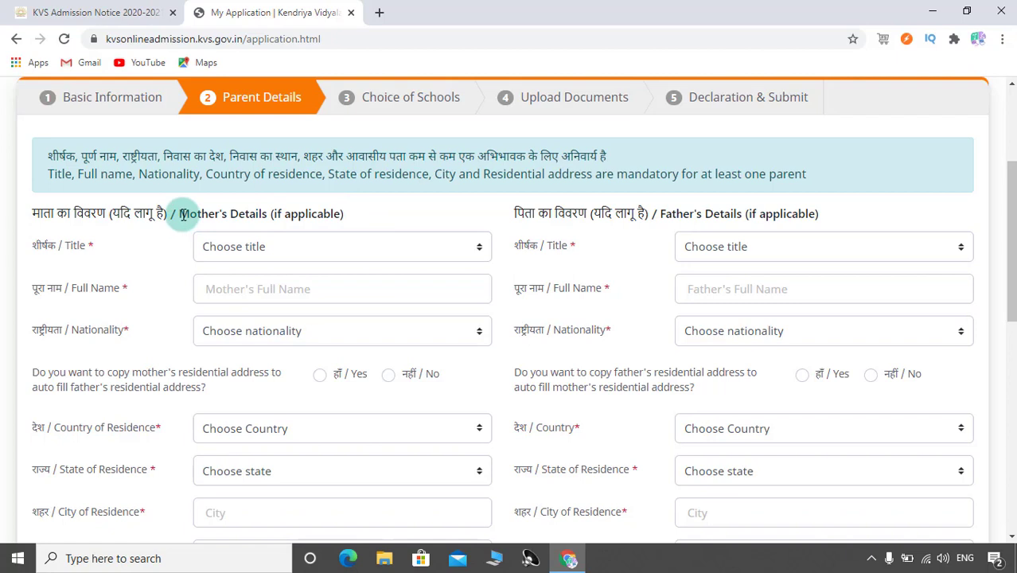
# - Enter the mother as Mrs., type her full name, and set nationality Indian
pyautogui.moveTo(180, 214); pyautogui.dragTo(222, 213)
pyautogui.click(290, 246)
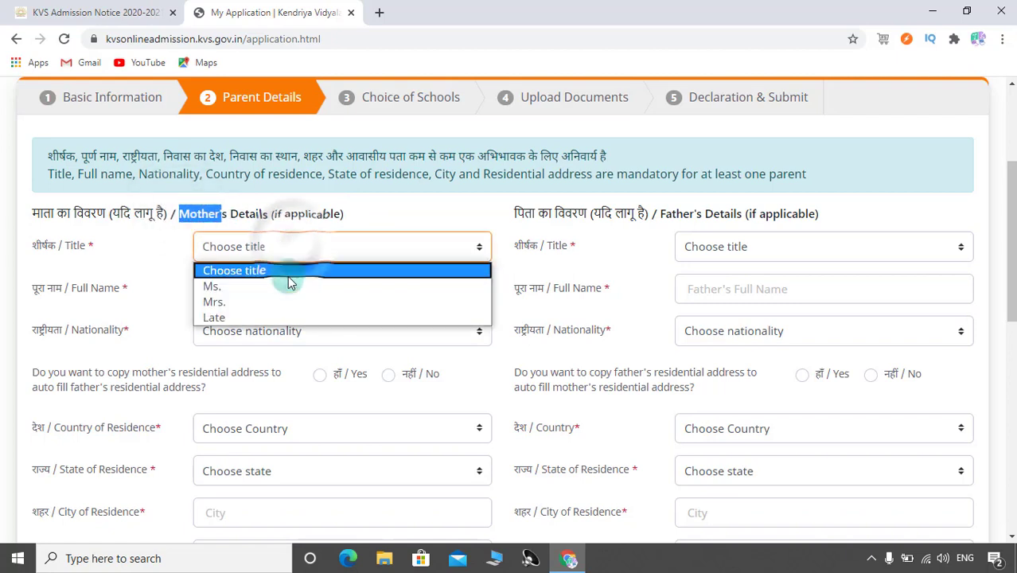
pyautogui.click(214, 302)
pyautogui.click(243, 289)
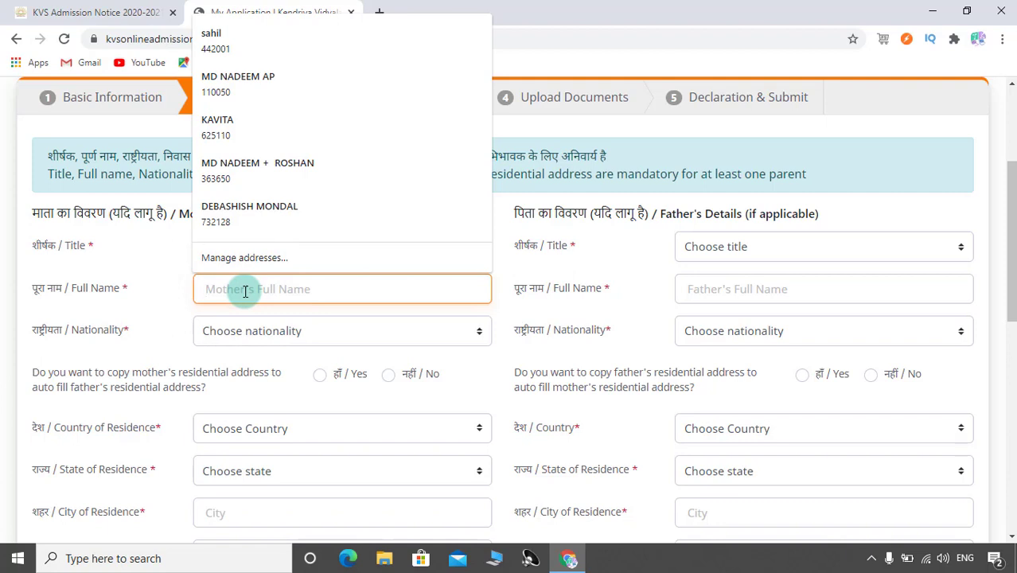
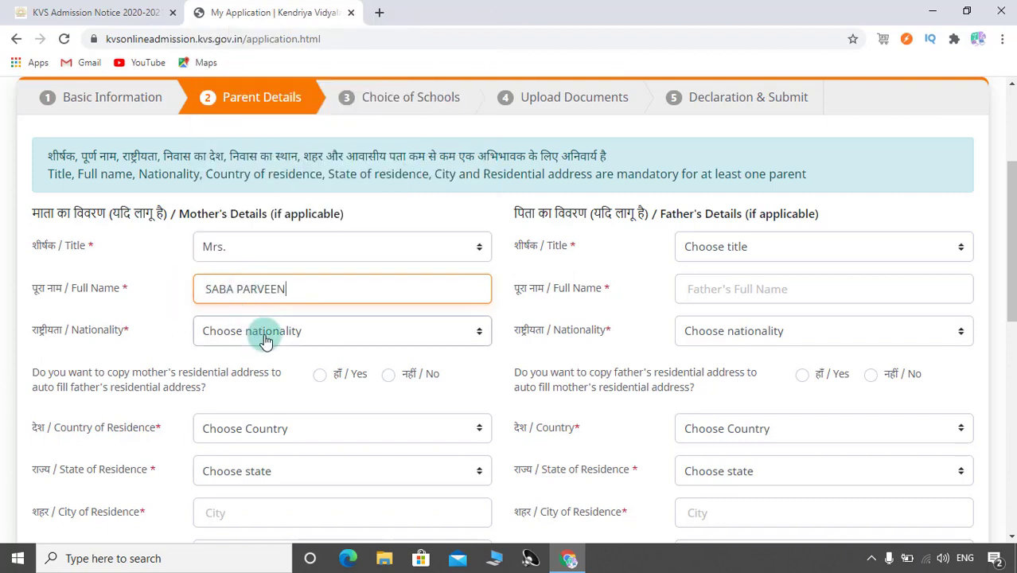
pyautogui.click(267, 338)
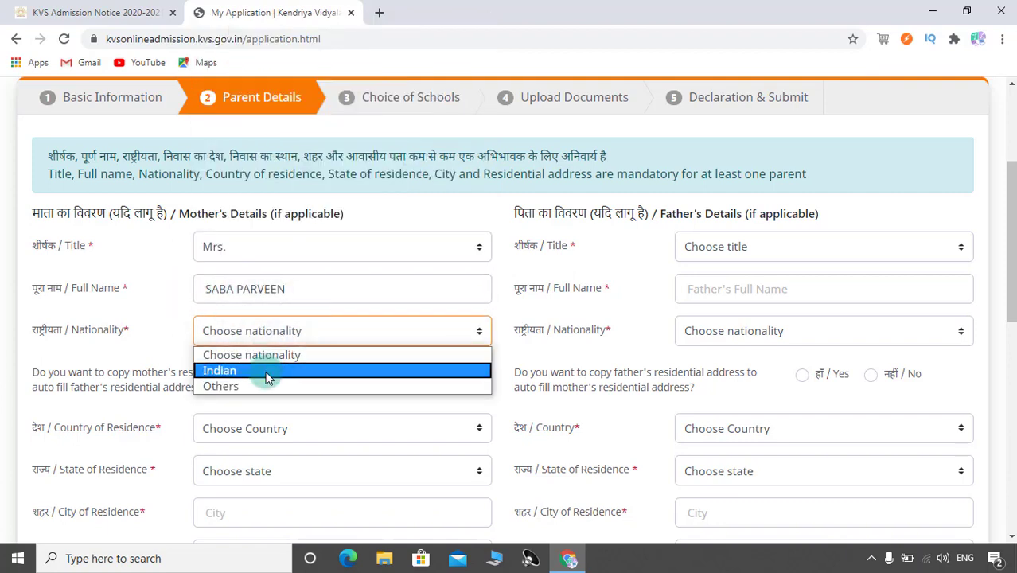
pyautogui.click(262, 368)
# - Enter the father as Mr., type his full name, and set nationality Indian
pyautogui.click(773, 254)
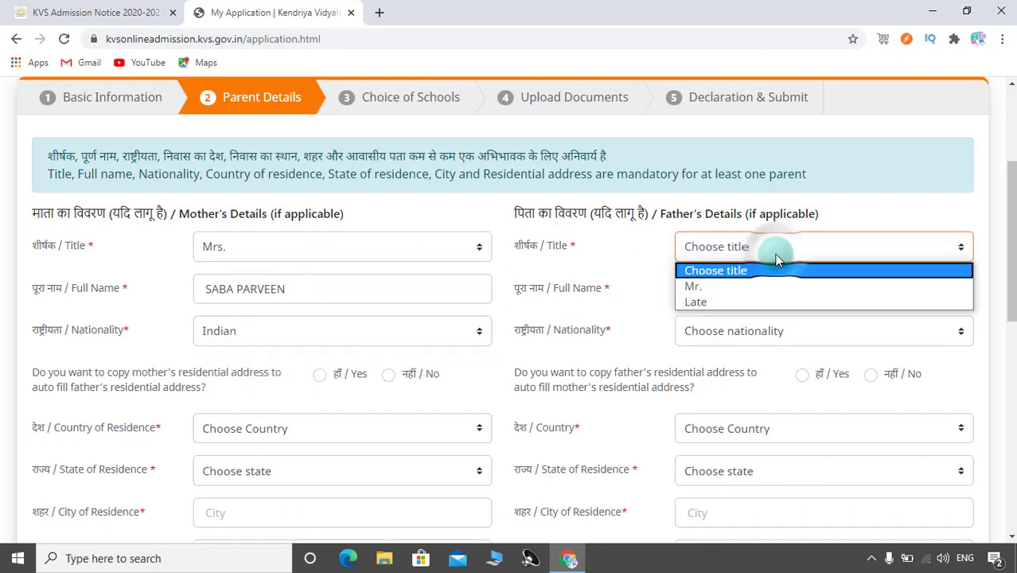
pyautogui.click(769, 286)
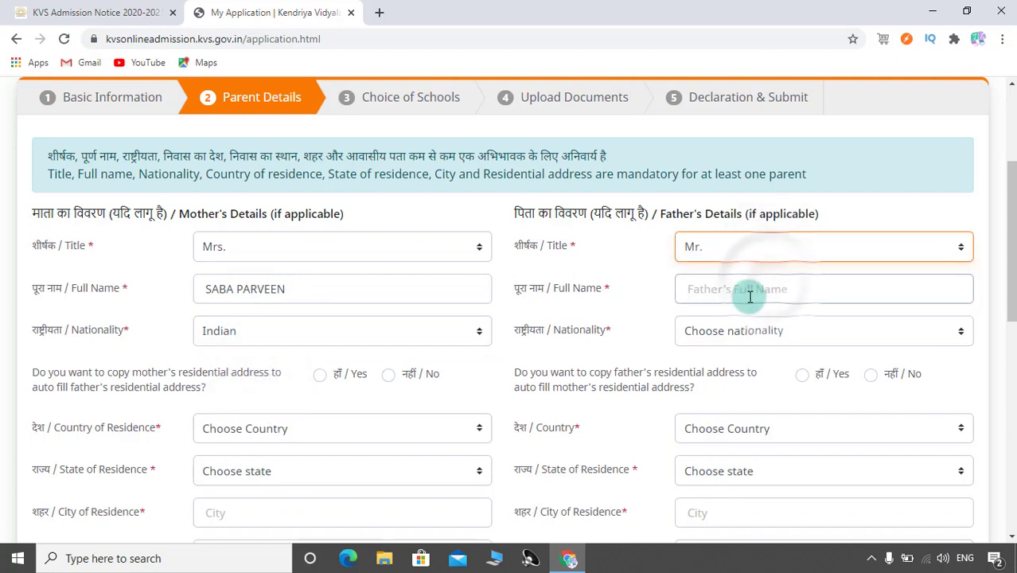
pyautogui.click(708, 293)
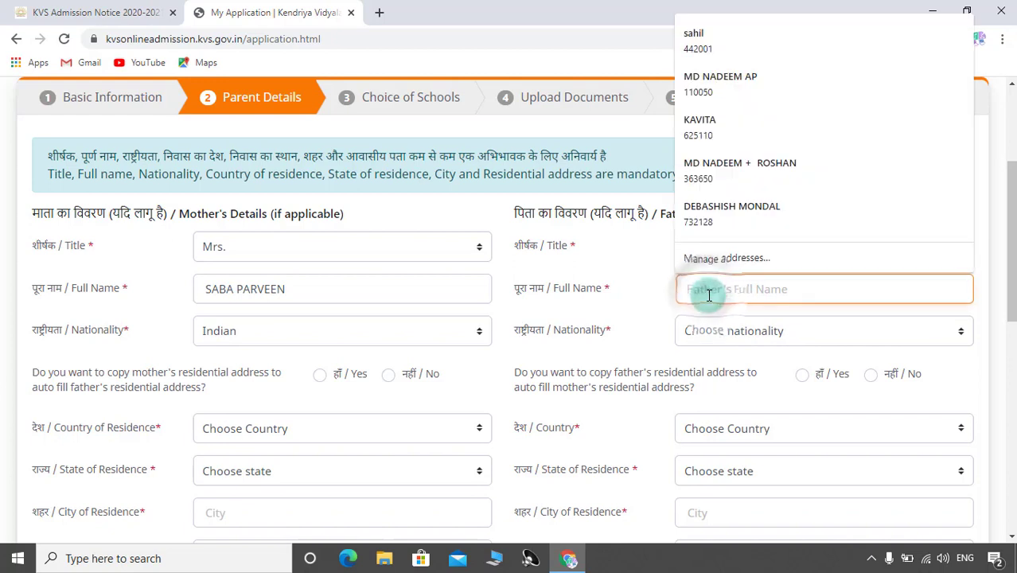
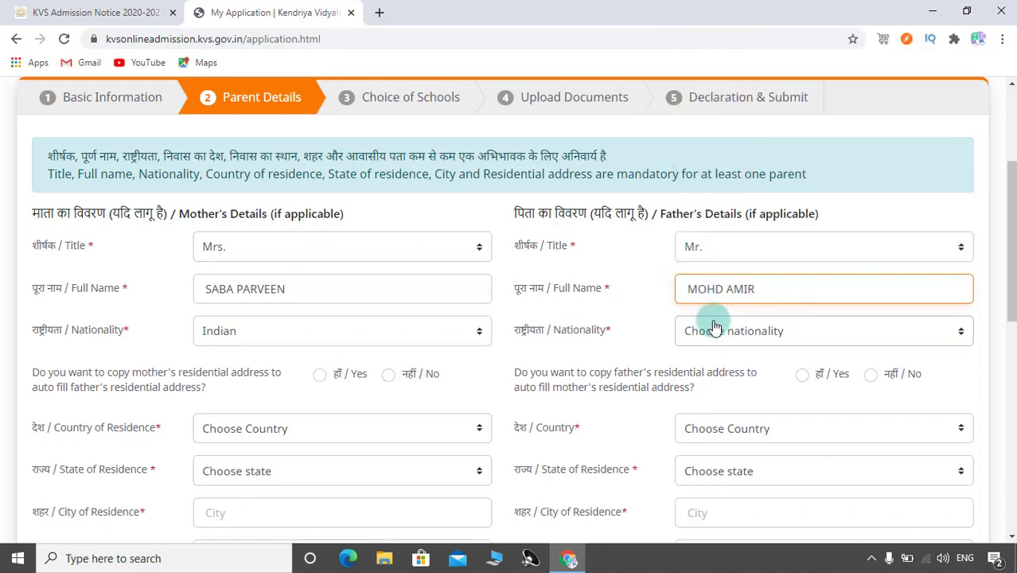
pyautogui.click(714, 333)
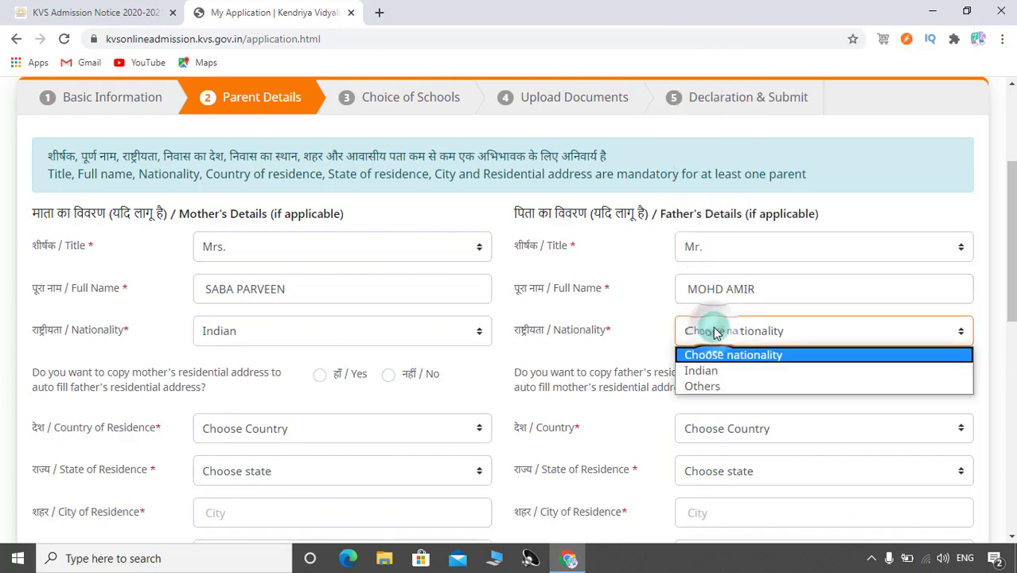
pyautogui.click(704, 370)
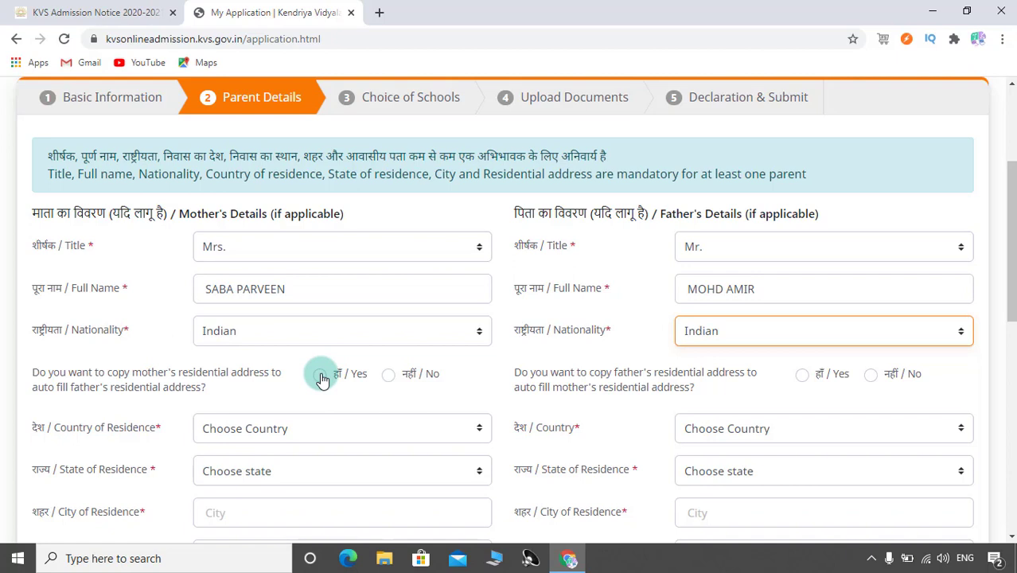
# - Fill in the mother's country and residential address, reusing it for the father
pyautogui.click(320, 376)
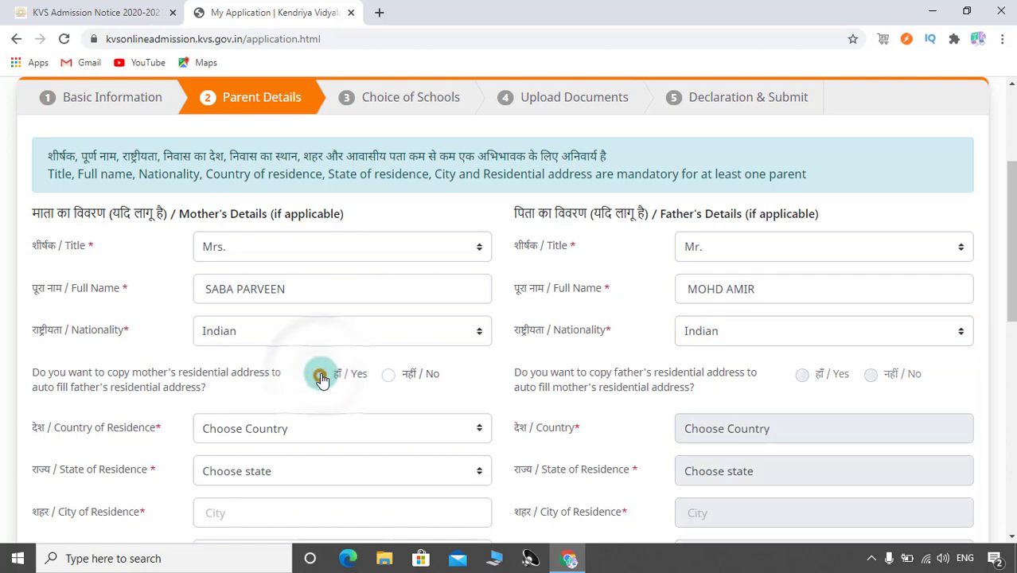
pyautogui.moveTo(1009, 259); pyautogui.dragTo(1008, 330)
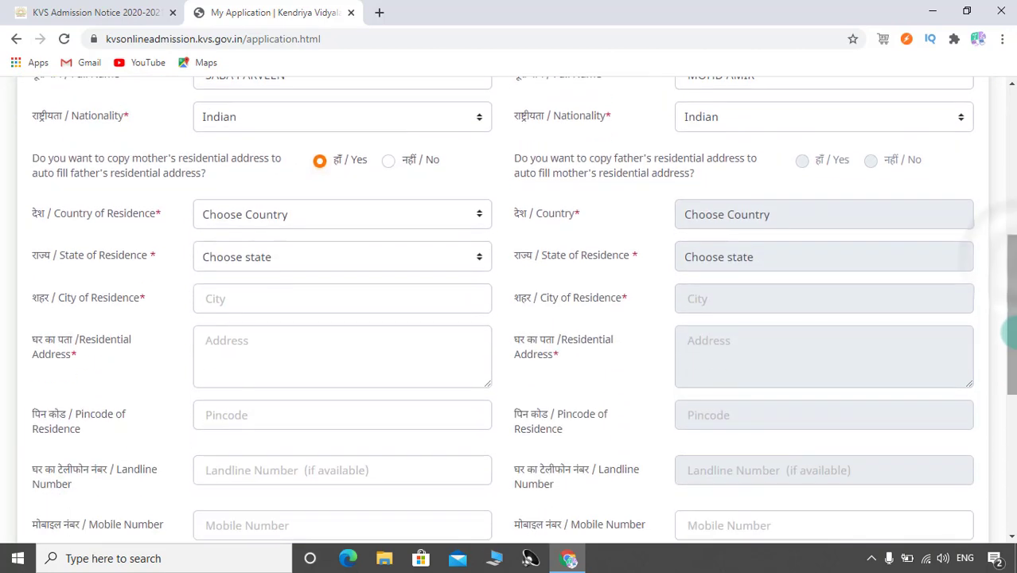
pyautogui.click(293, 223)
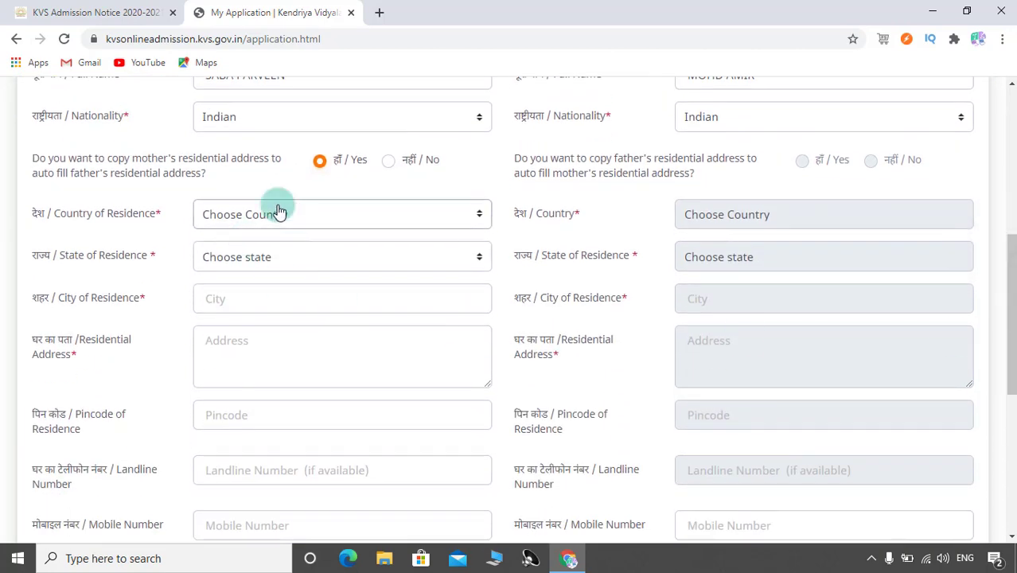
pyautogui.click(841, 198)
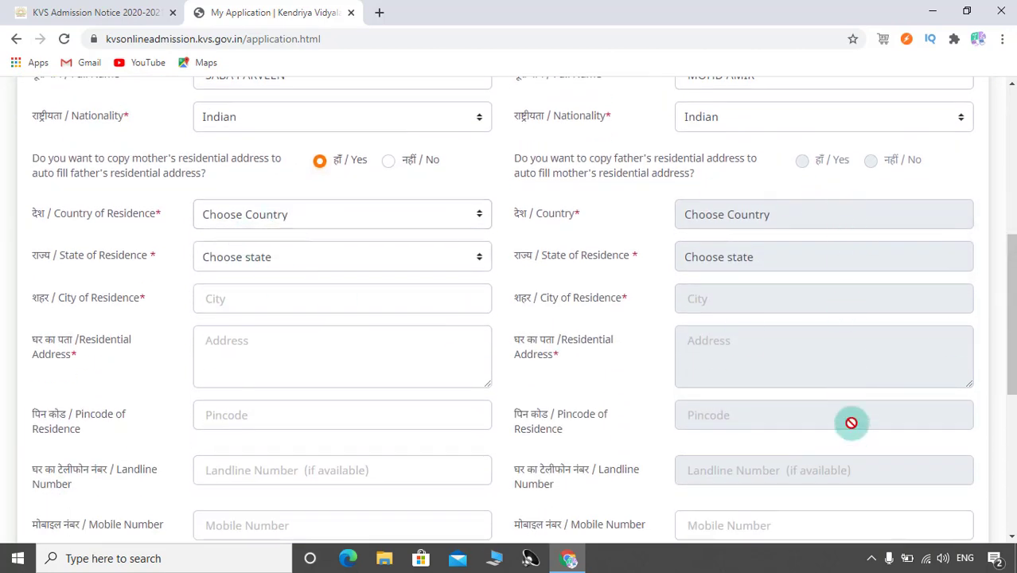
pyautogui.click(413, 216)
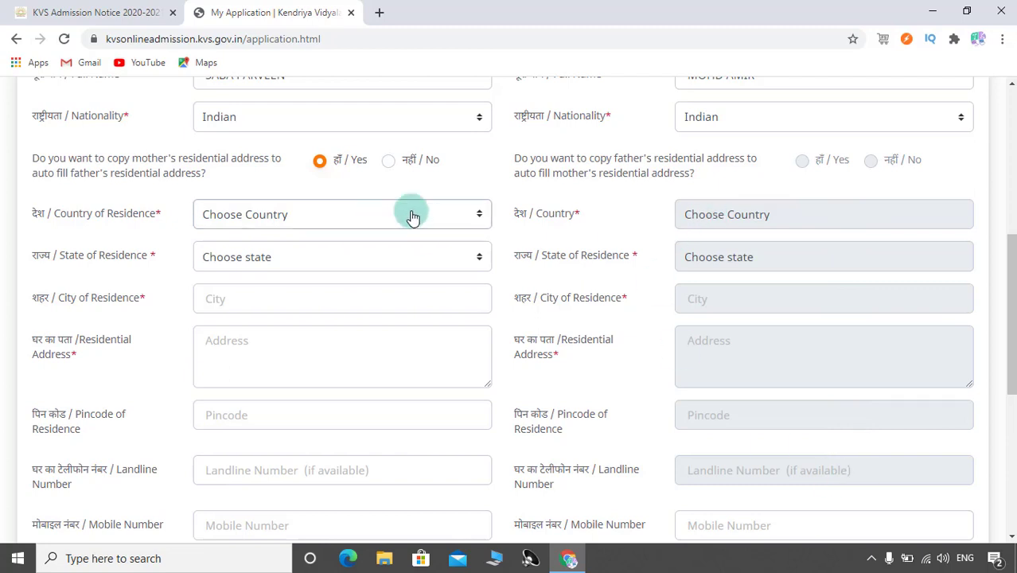
pyautogui.click(350, 386)
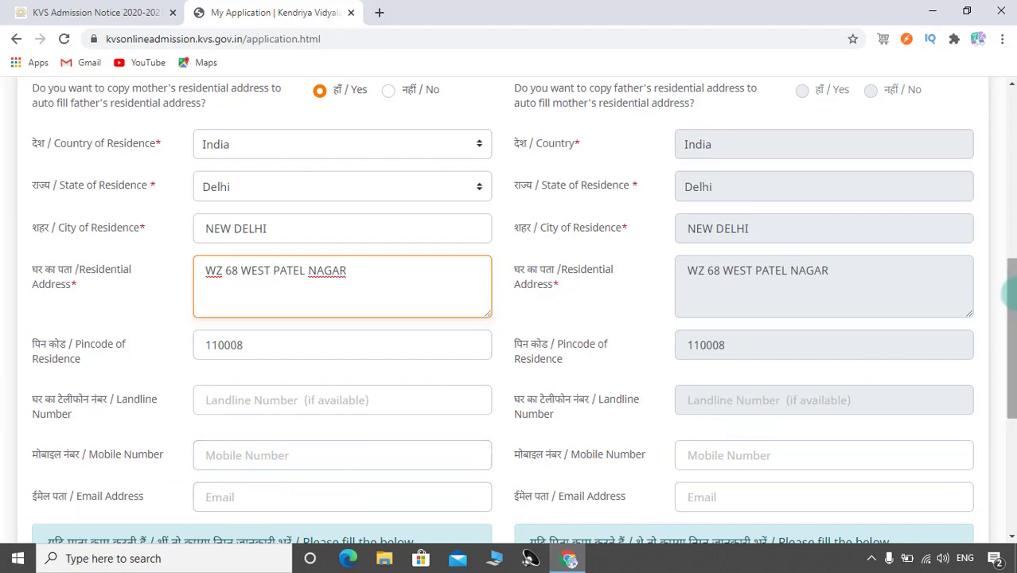
pyautogui.moveTo(1011, 292); pyautogui.dragTo(1010, 394)
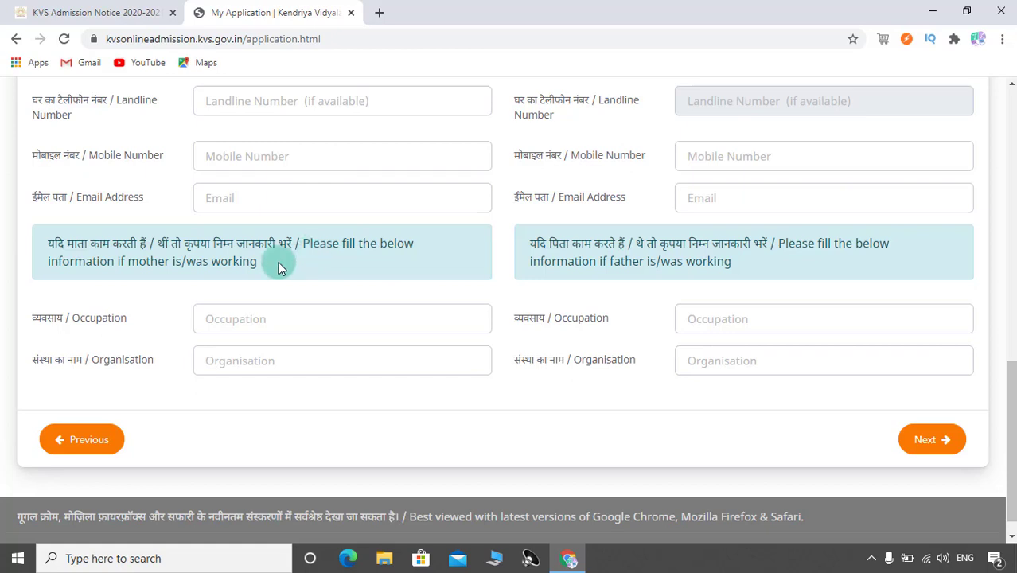
# - Give the father's occupation as GENERAL MANAGER at CVC CONSULTANT and proceed
pyautogui.click(263, 322)
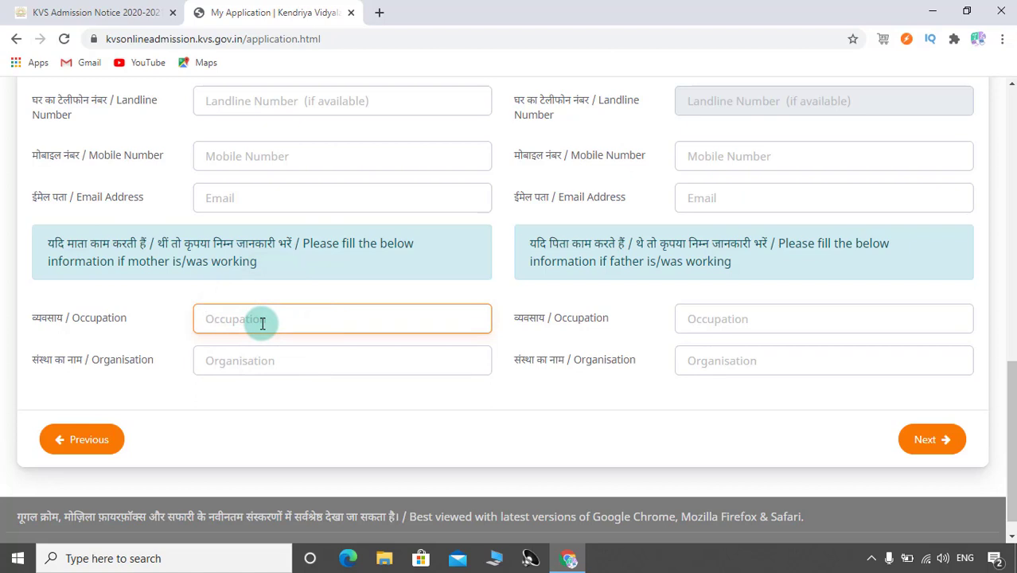
pyautogui.click(746, 322)
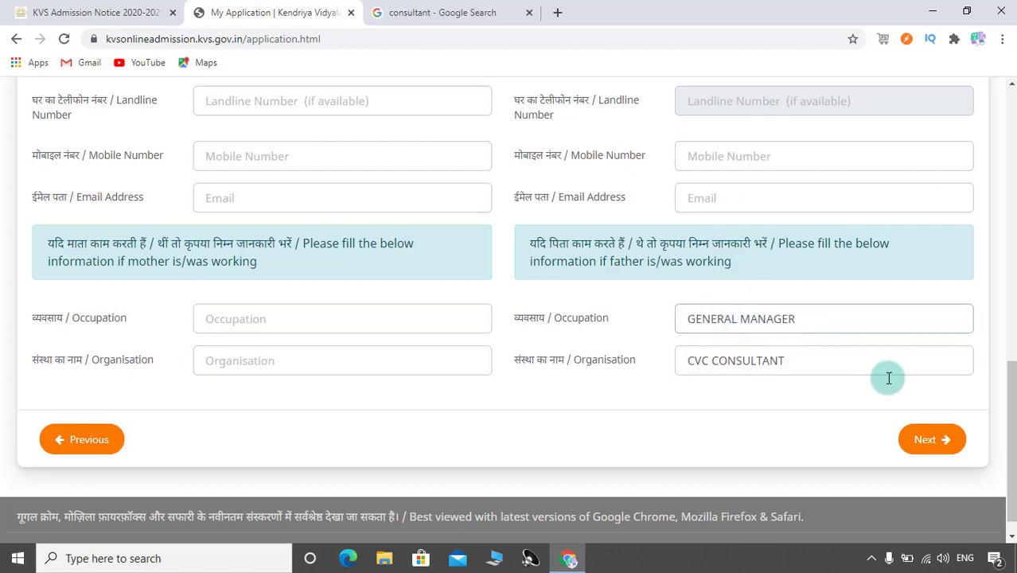
pyautogui.click(931, 443)
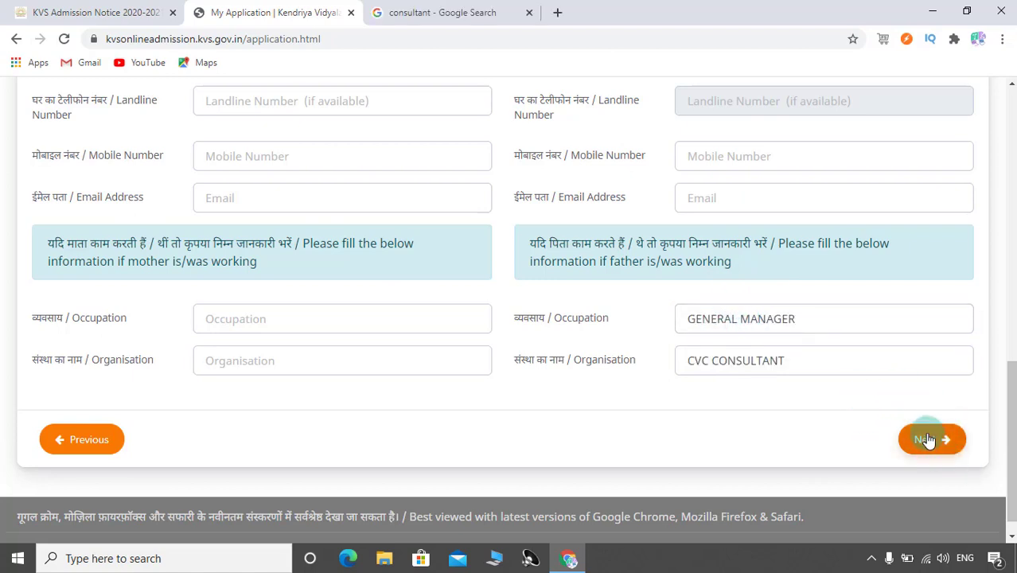
# - Choose Delhi as the first school's state and open its school list
pyautogui.click(929, 443)
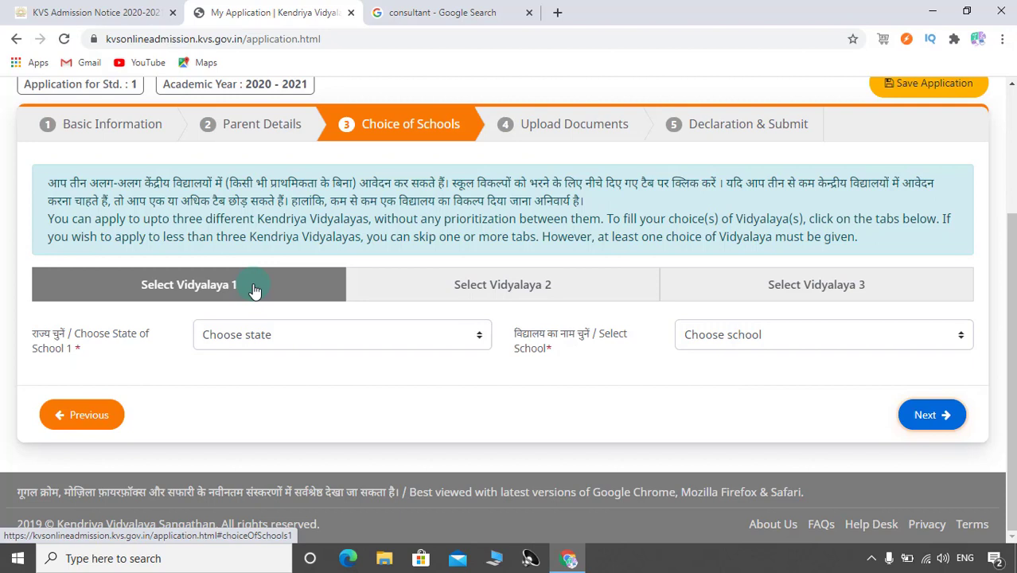
pyautogui.click(281, 335)
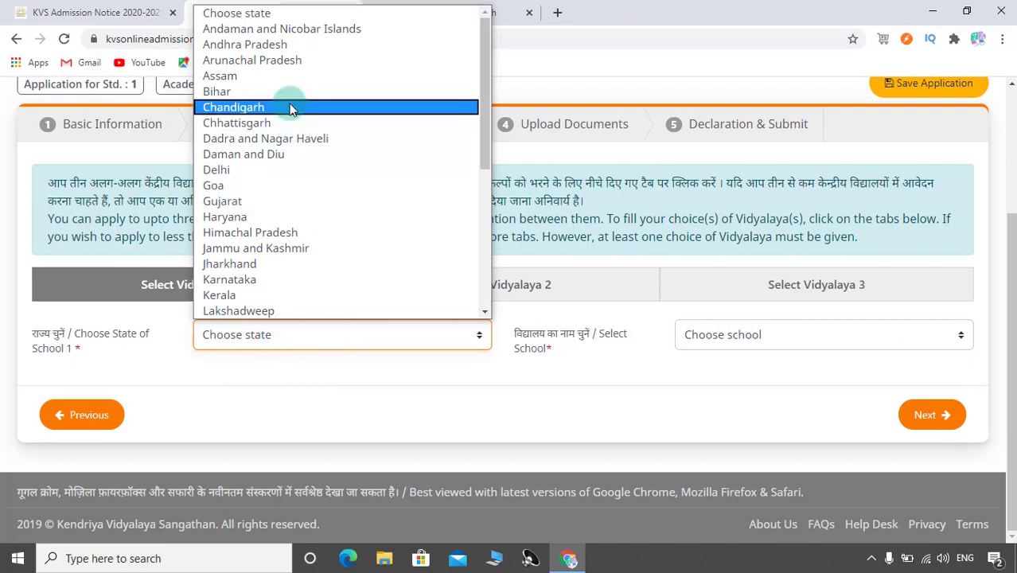
pyautogui.click(279, 170)
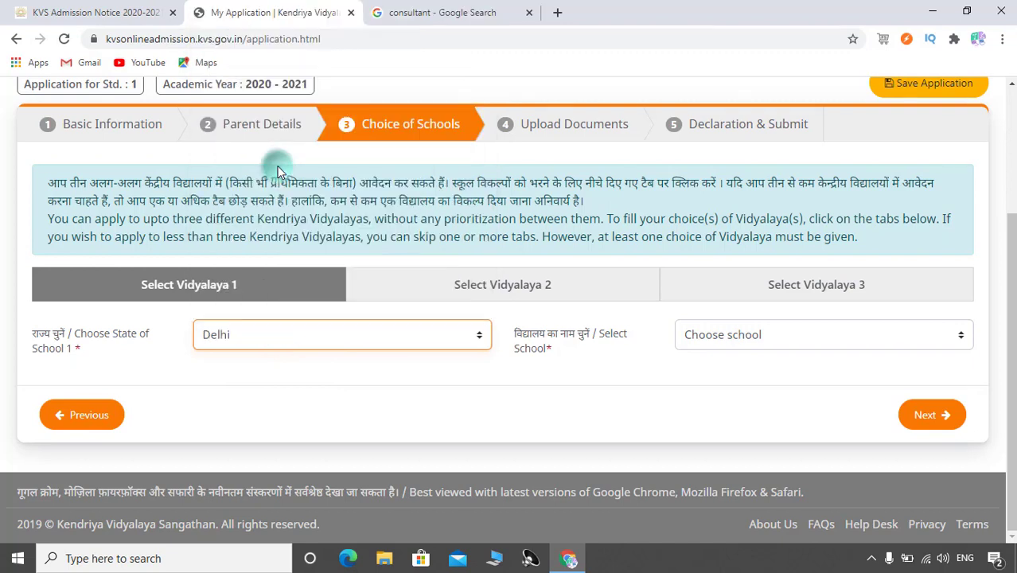
pyautogui.click(735, 335)
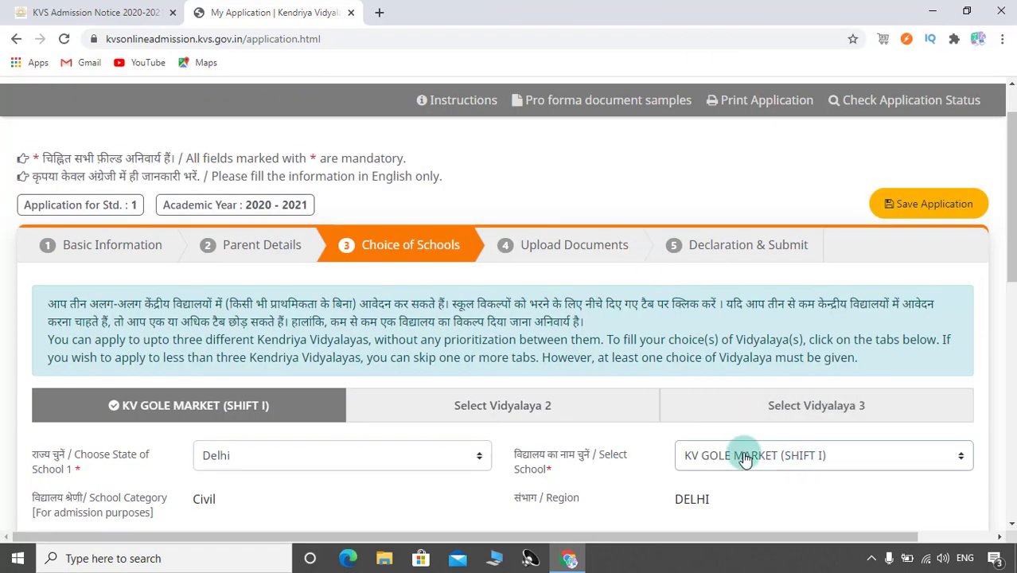
# - Review the school 2 and 3 tabs, then return to KV GOLE MARKET (SHIFT I) and continue
pyautogui.click(544, 408)
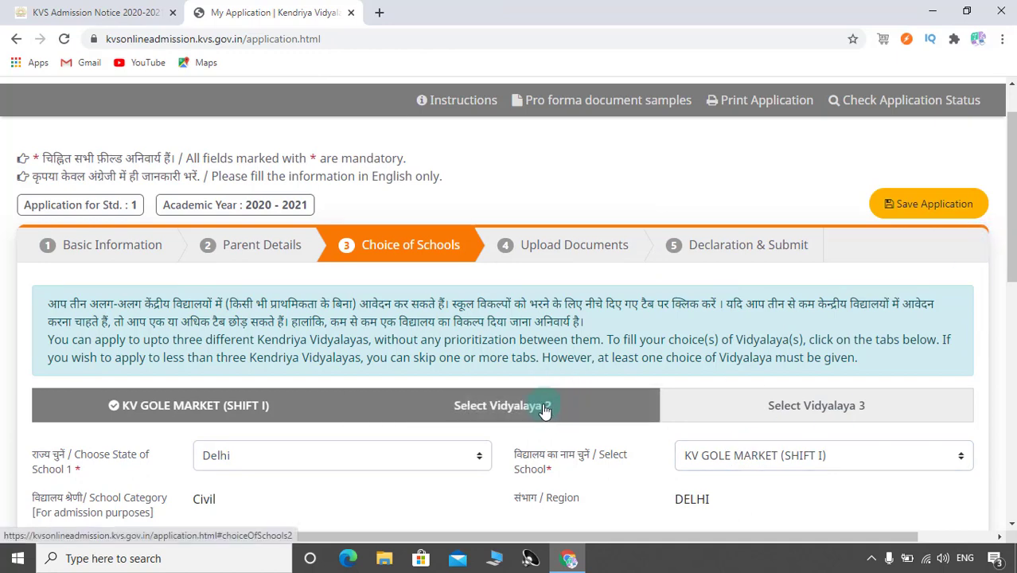
pyautogui.click(722, 409)
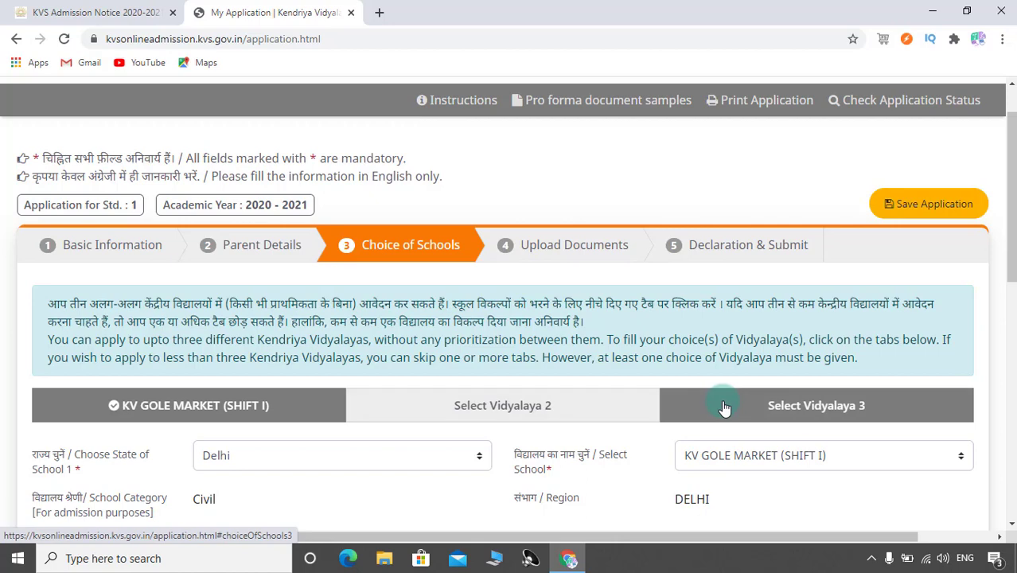
pyautogui.click(587, 415)
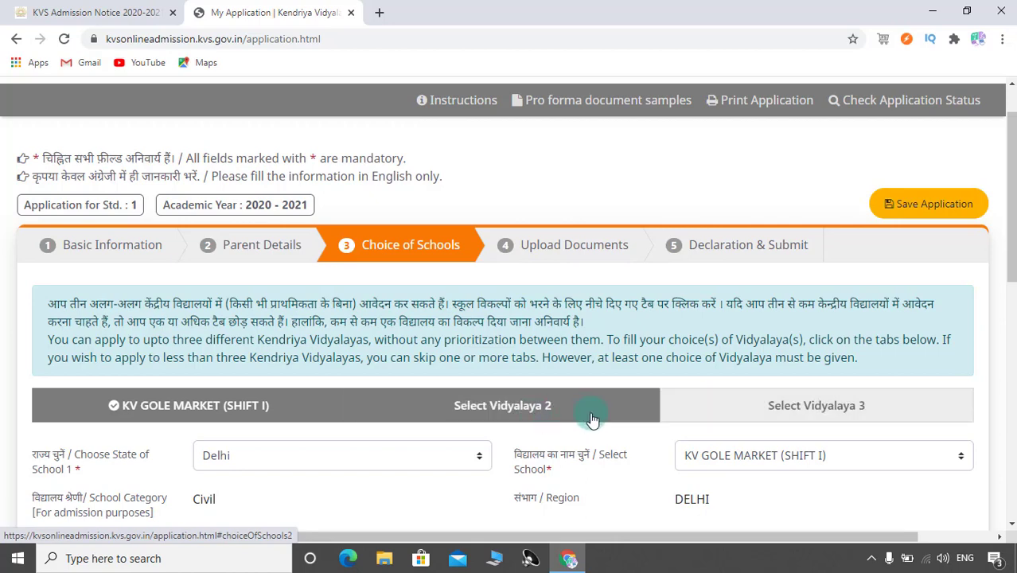
pyautogui.click(790, 406)
pyautogui.click(239, 409)
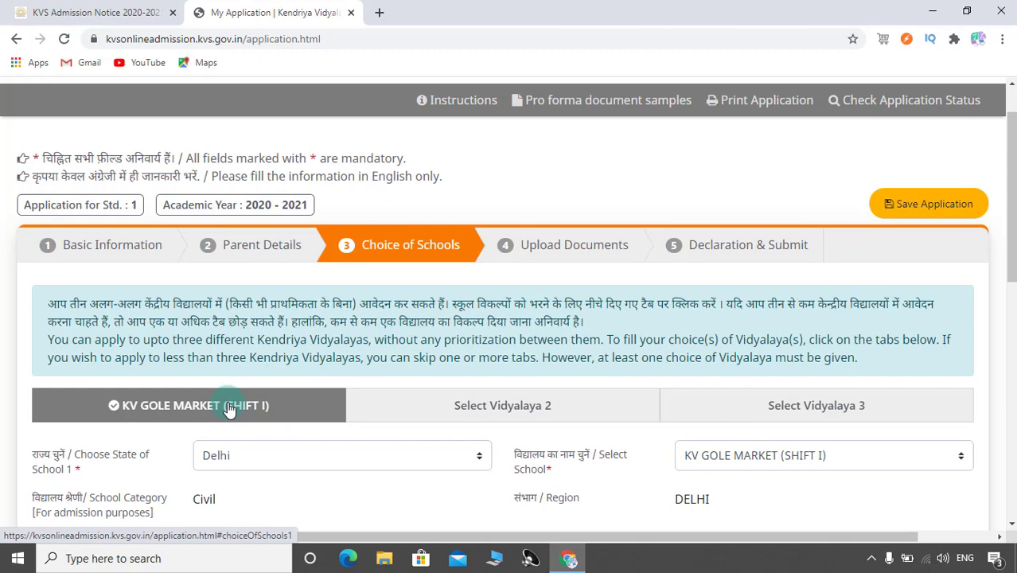
pyautogui.click(601, 405)
pyautogui.click(808, 407)
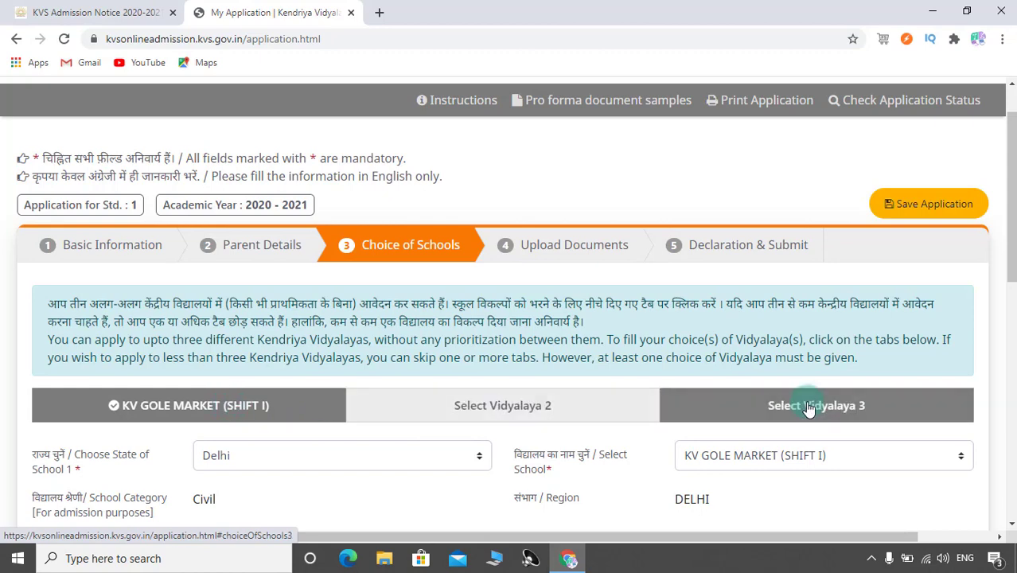
pyautogui.click(455, 414)
pyautogui.click(318, 413)
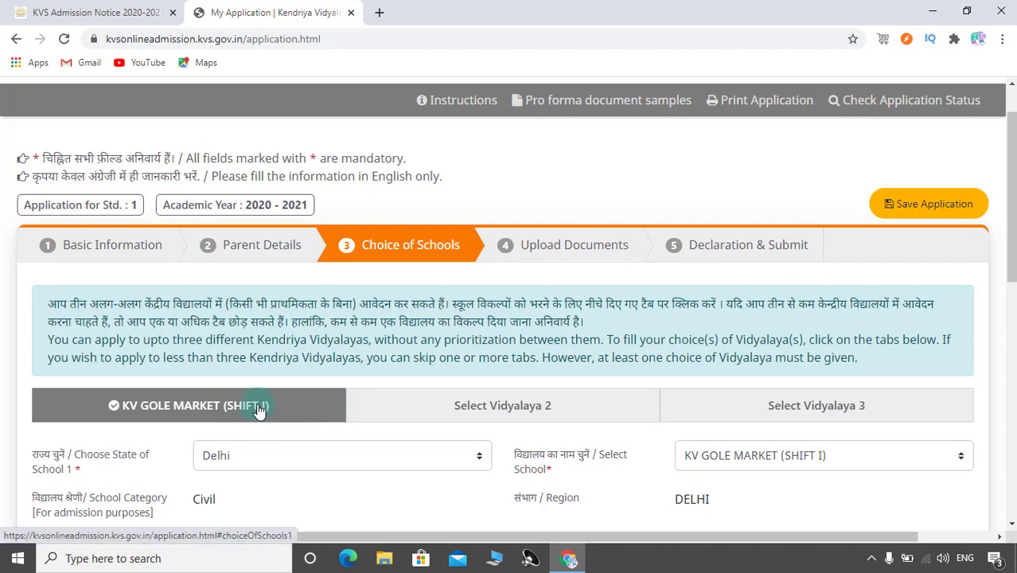
pyautogui.scroll(-8, 995, 159)
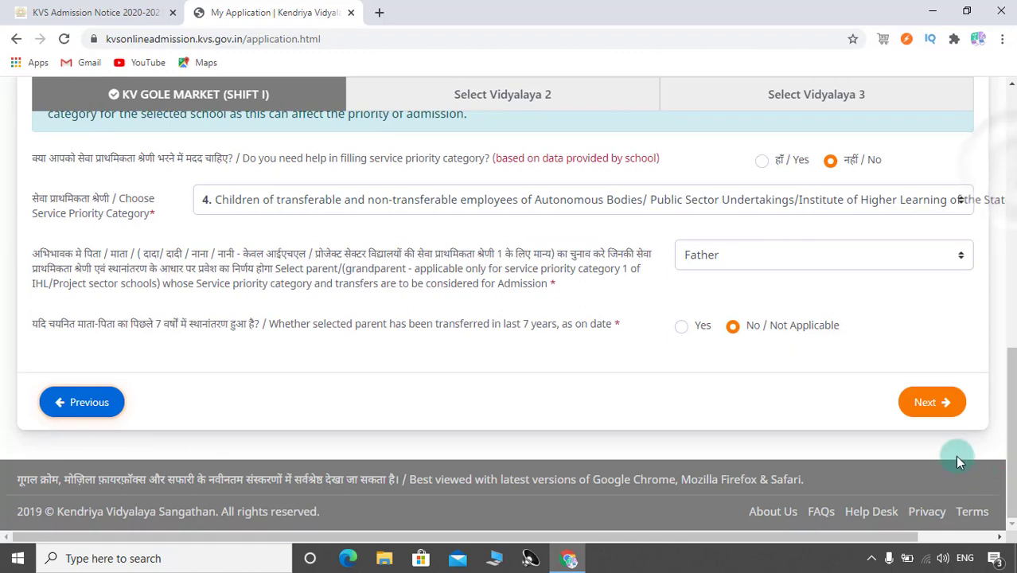
pyautogui.click(926, 403)
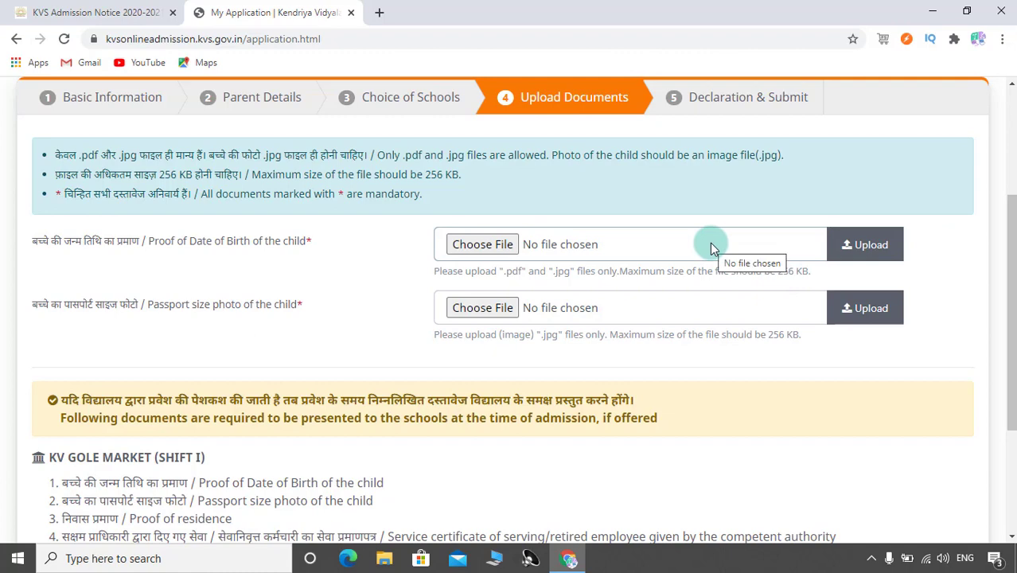
# - Upload DOB.jpg as the child's birth-date proof
pyautogui.click(654, 249)
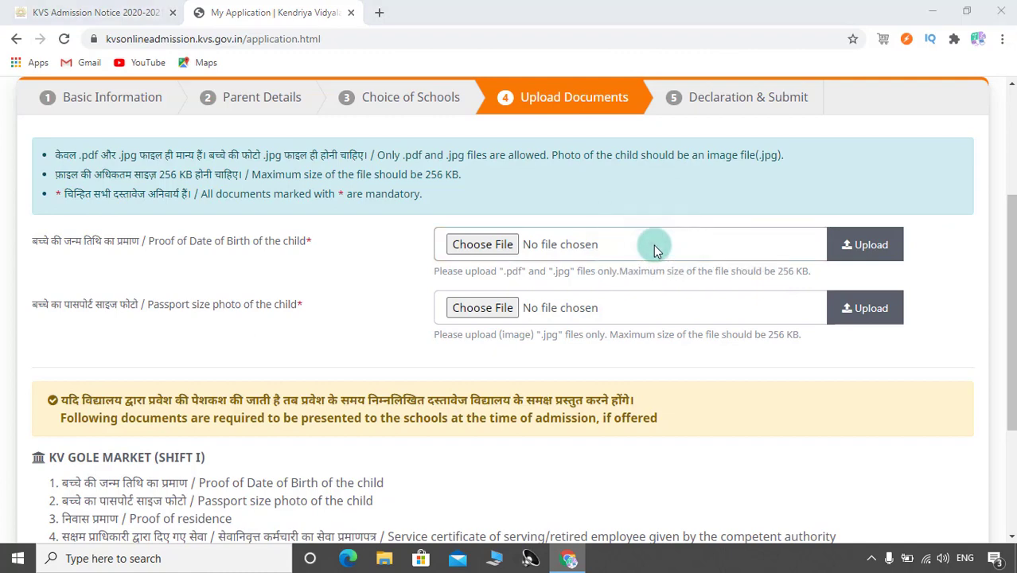
pyautogui.click(745, 334)
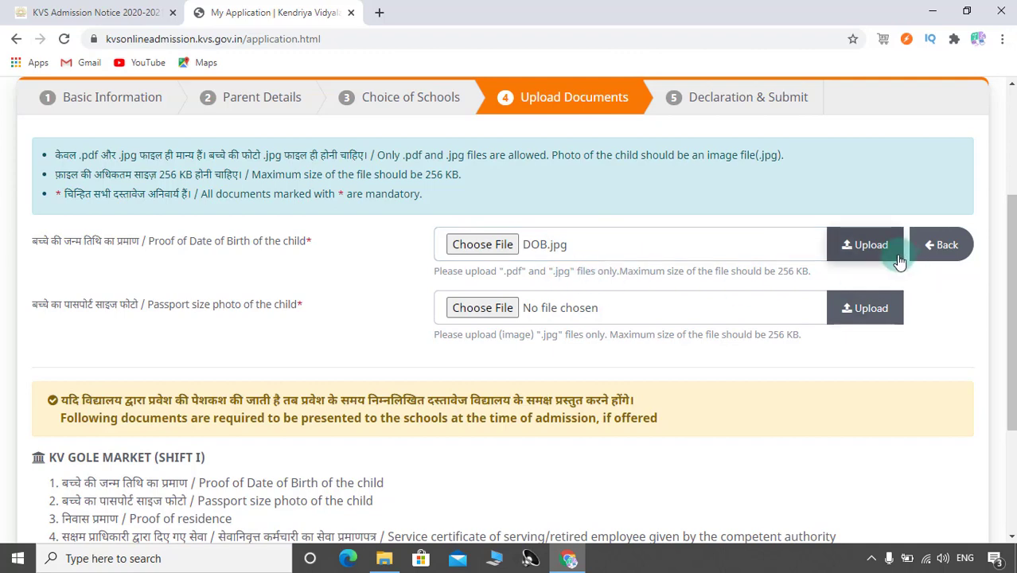
pyautogui.click(843, 246)
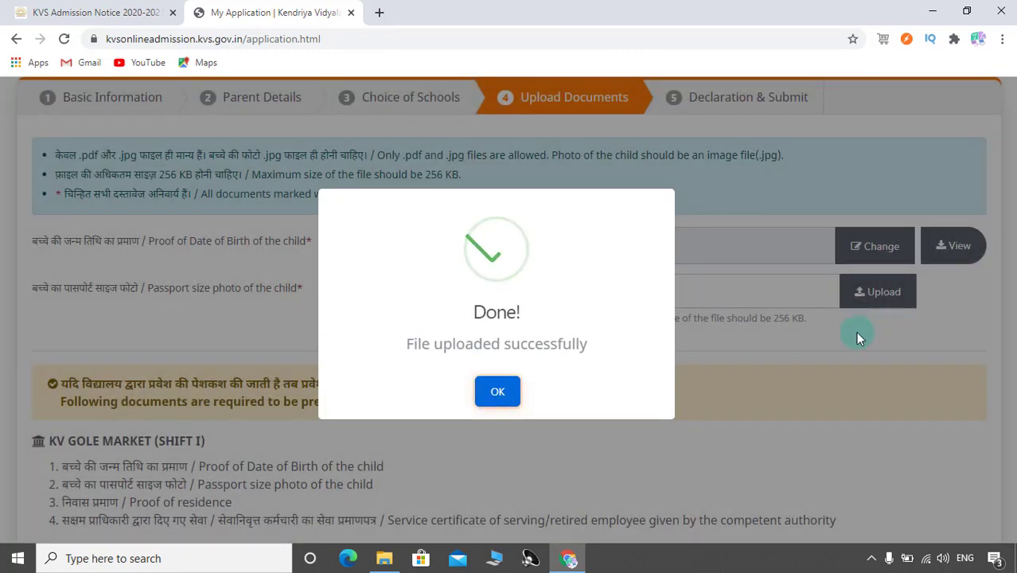
pyautogui.click(494, 366)
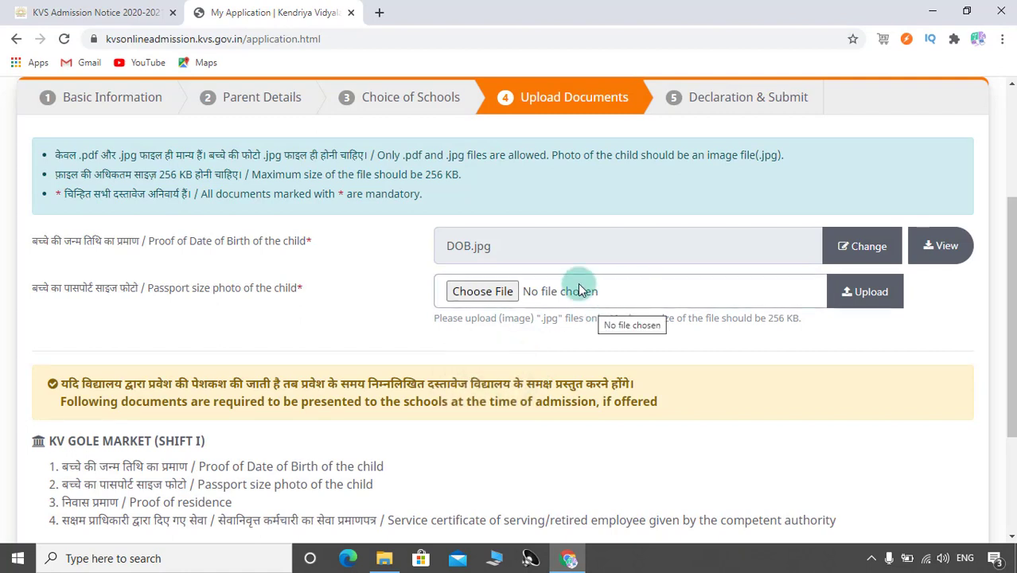
# - Upload the child's passport-size photo
pyautogui.click(483, 291)
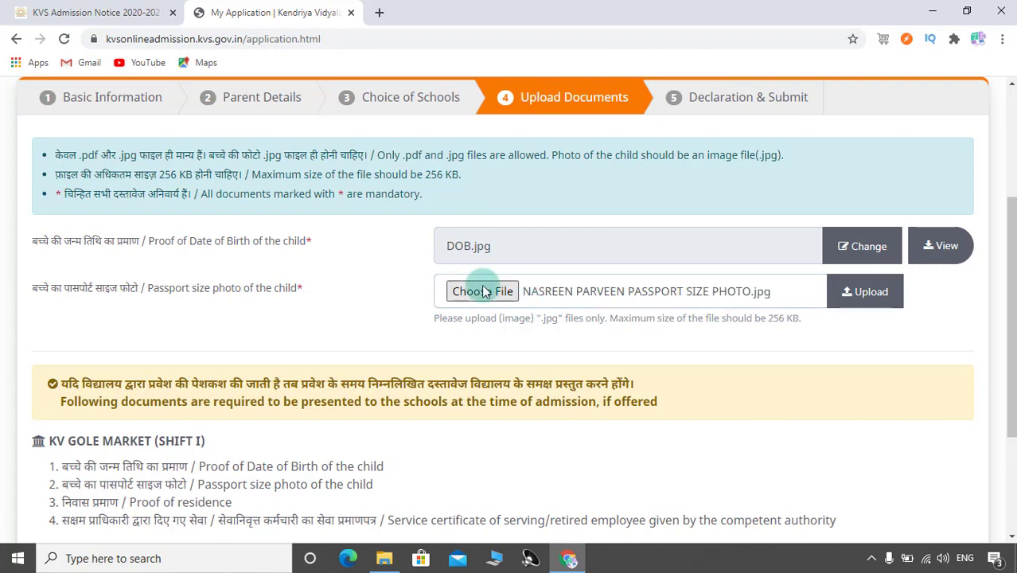
pyautogui.click(871, 293)
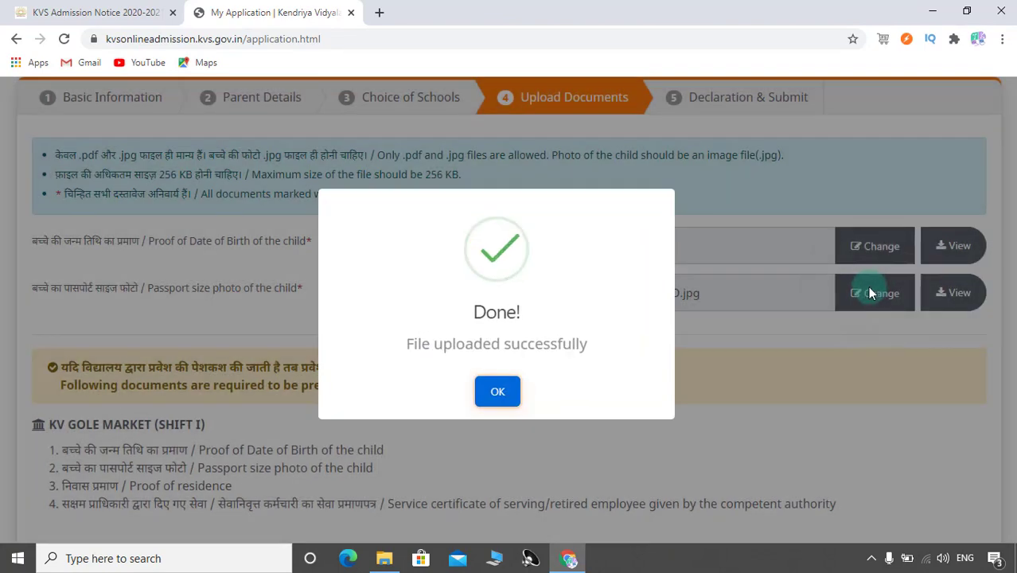
pyautogui.click(509, 393)
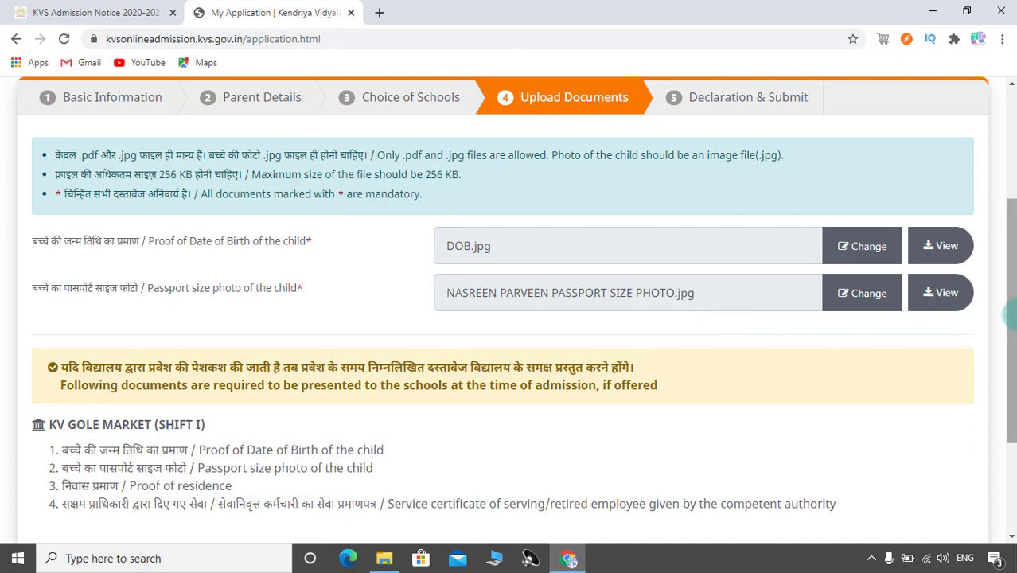
pyautogui.scroll(-3, 1012, 419)
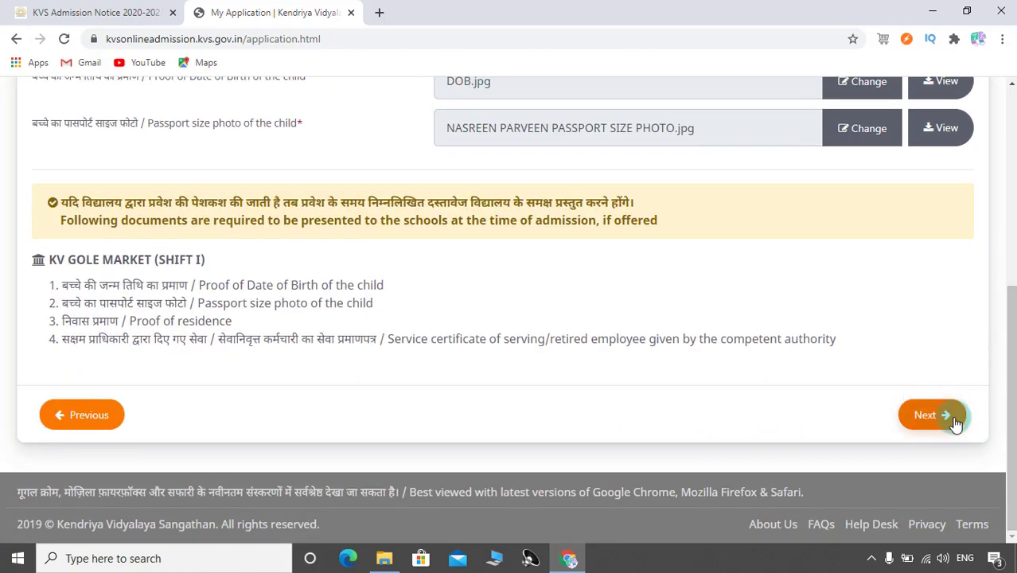
# - Go to Declaration & Submit and accept the declaration terms
pyautogui.click(951, 416)
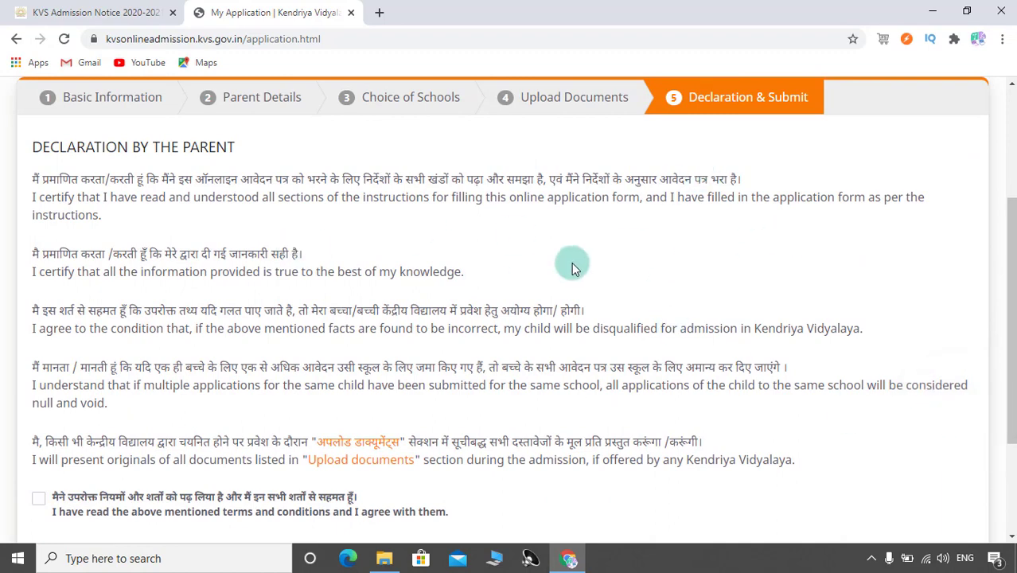
pyautogui.moveTo(1002, 250); pyautogui.dragTo(1010, 370)
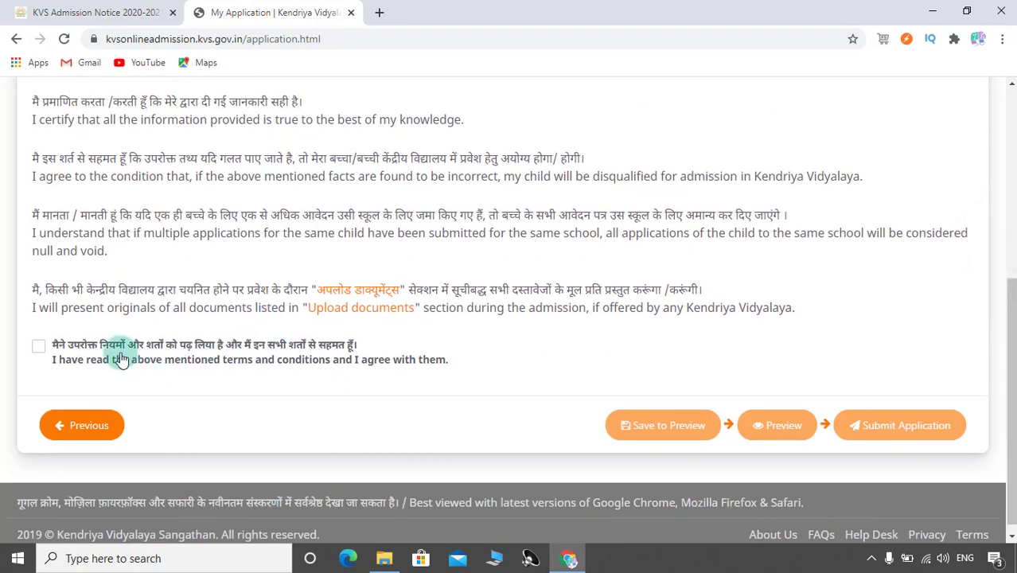
pyautogui.click(36, 347)
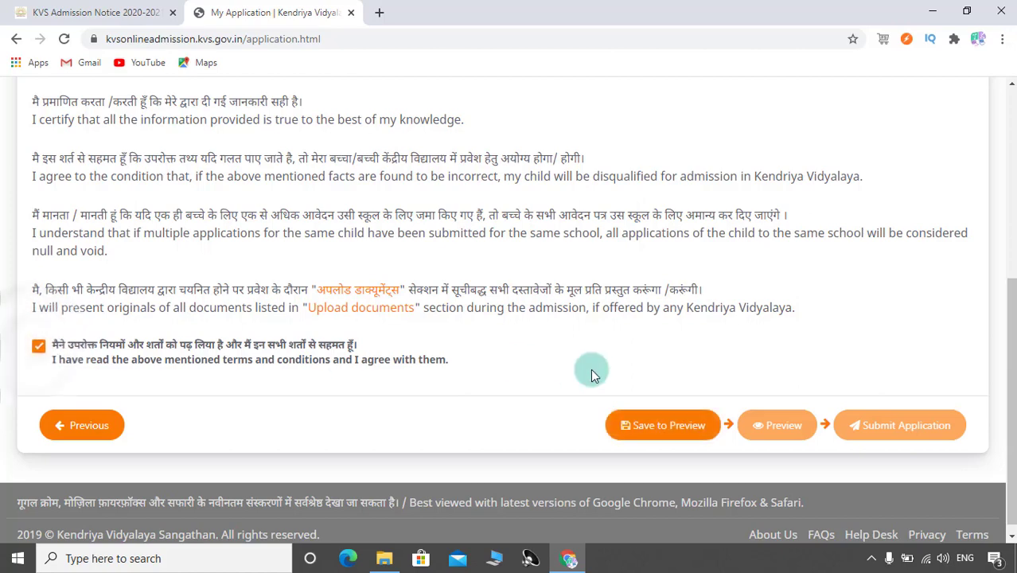
# - Save the application, preview it, and start the final submission
pyautogui.click(663, 437)
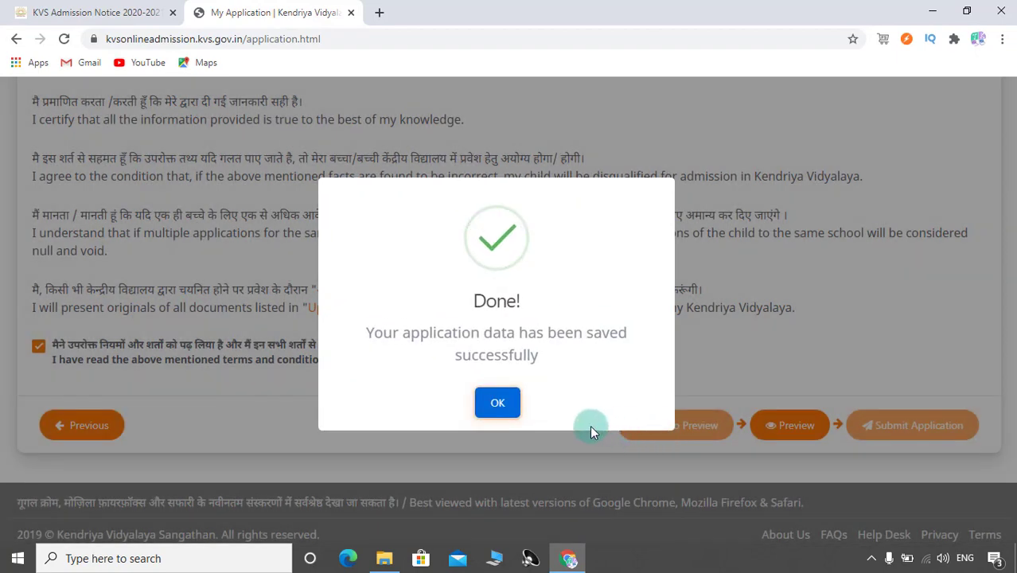
pyautogui.click(494, 410)
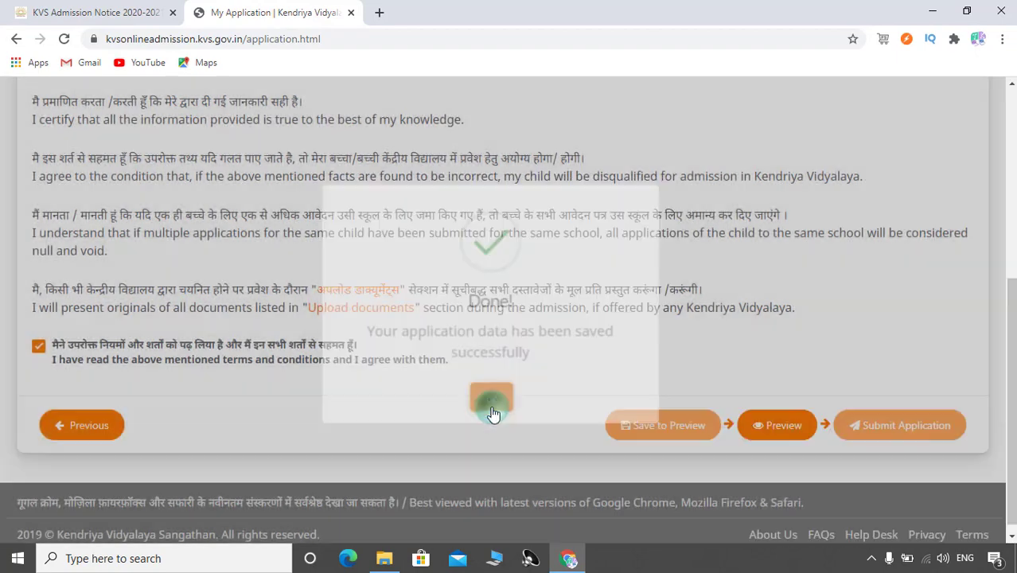
pyautogui.click(790, 427)
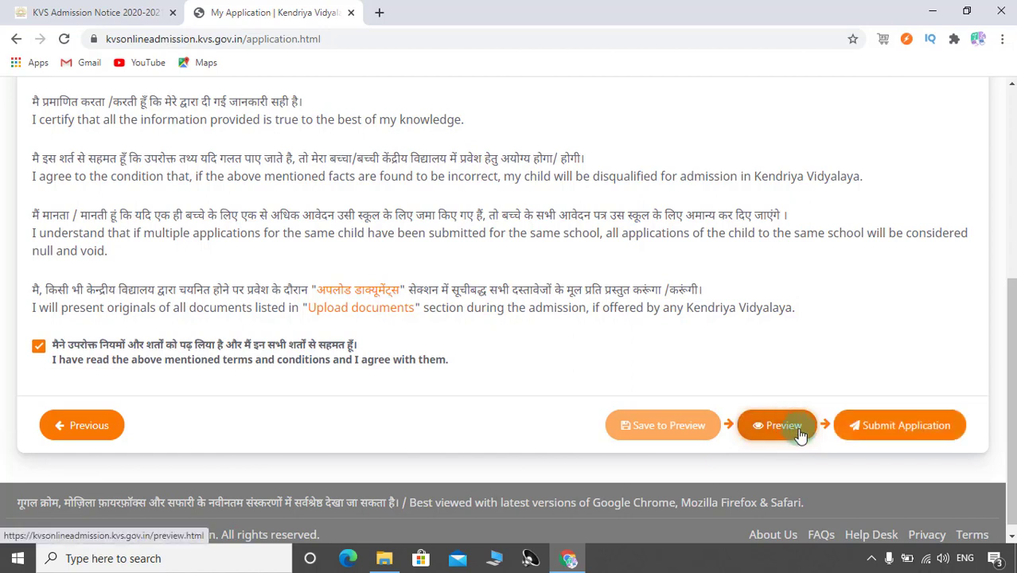
pyautogui.click(910, 428)
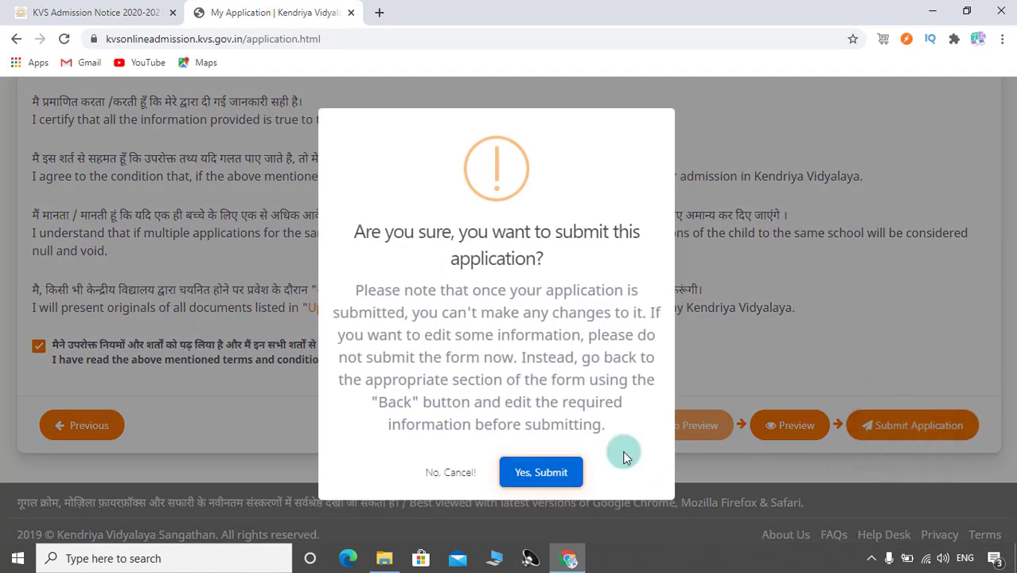
# - Confirm submission and verify it with the OTP sent to the registered mobile
pyautogui.click(547, 477)
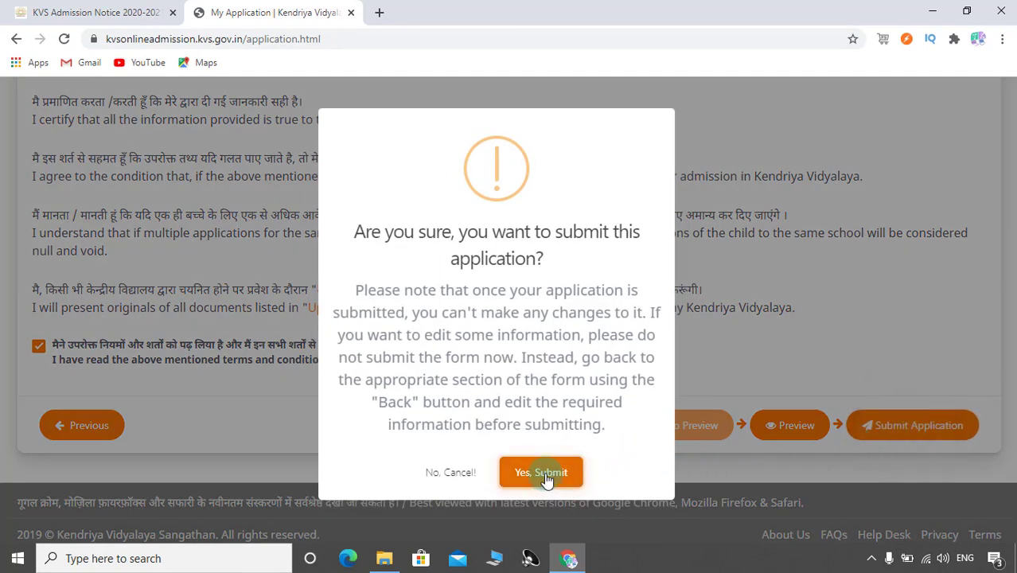
pyautogui.click(547, 477)
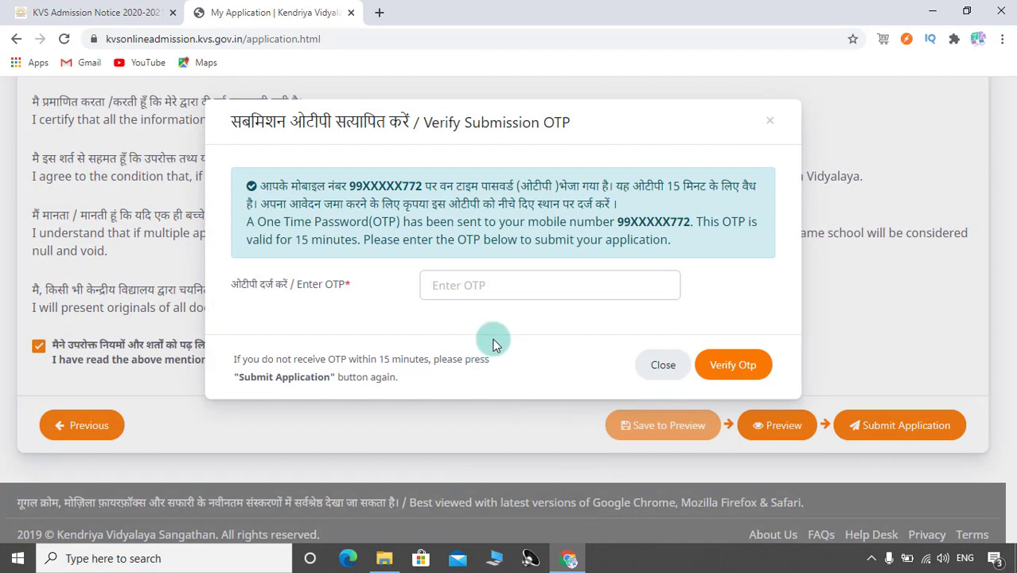
pyautogui.click(482, 286)
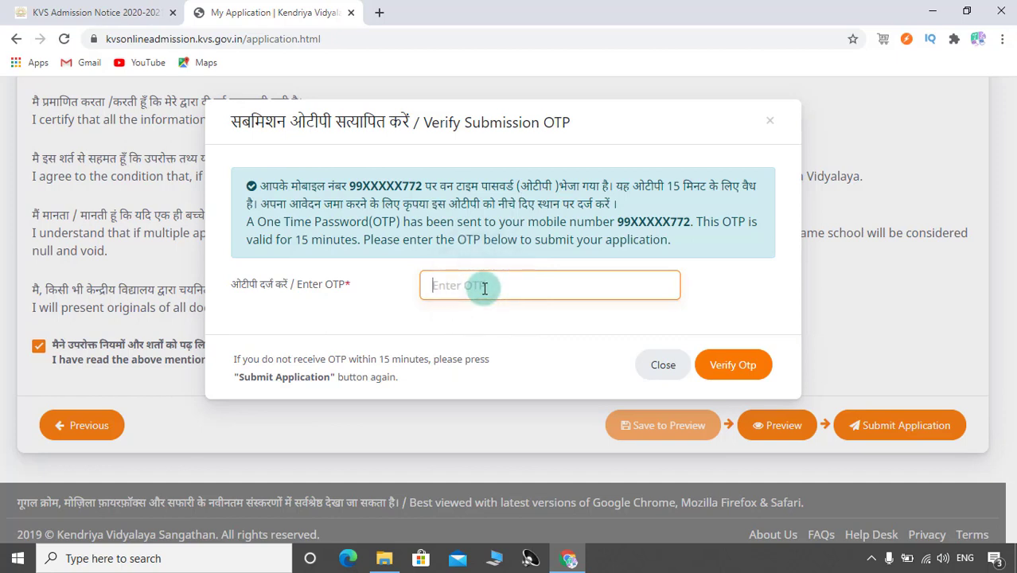
pyautogui.click(732, 371)
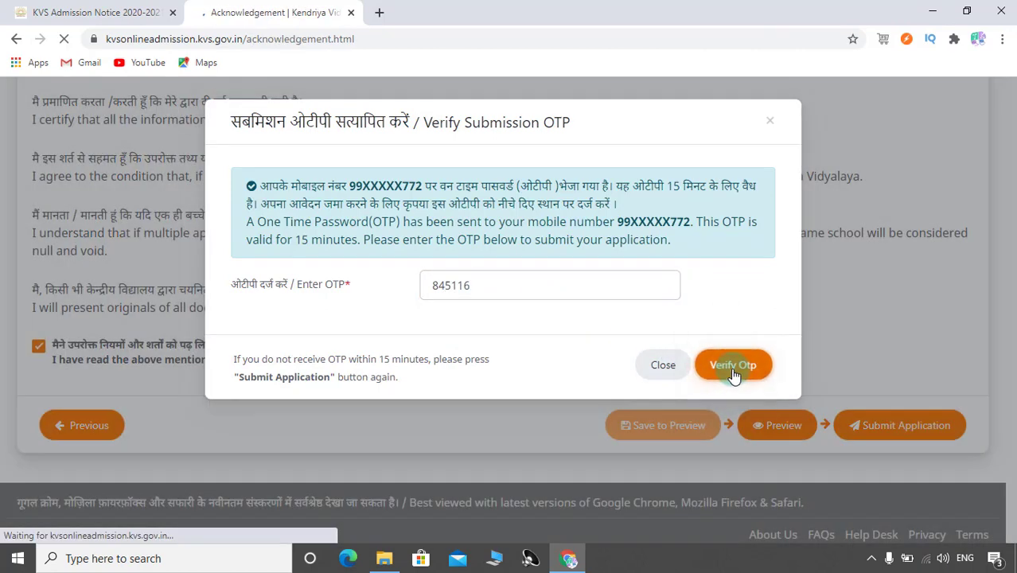